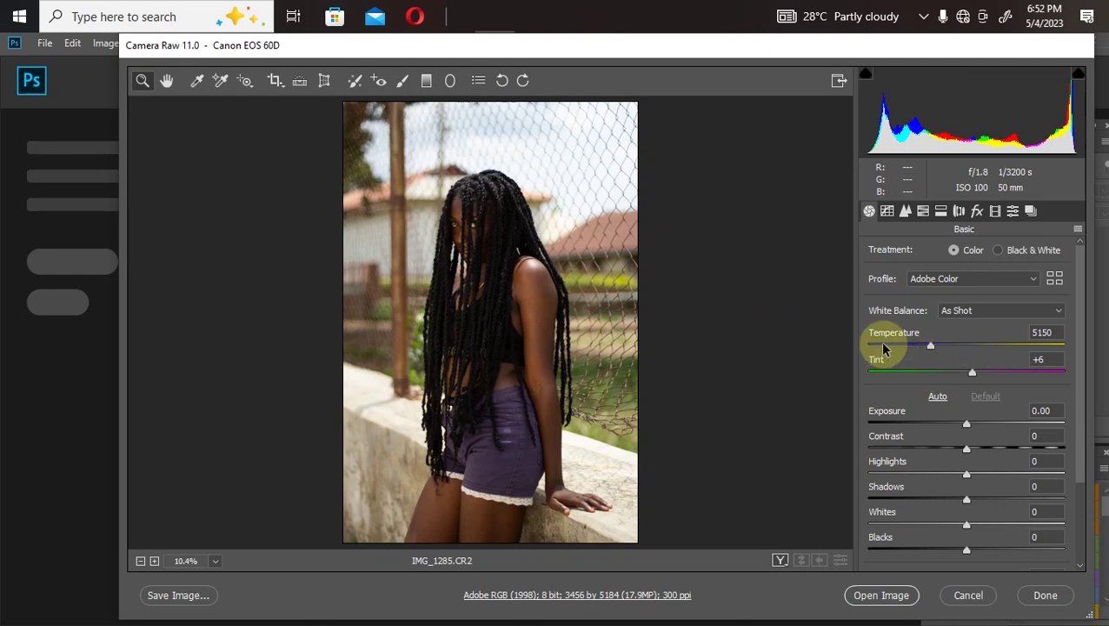
# Set the photo's Highlights to -39, Shadows to +30, Whites to -38 and Blacks to +6
pyautogui.moveTo(930, 346)
pyautogui.mouseDown()
pyautogui.moveTo(940, 349)
pyautogui.moveTo(926, 349)
pyautogui.mouseUp()
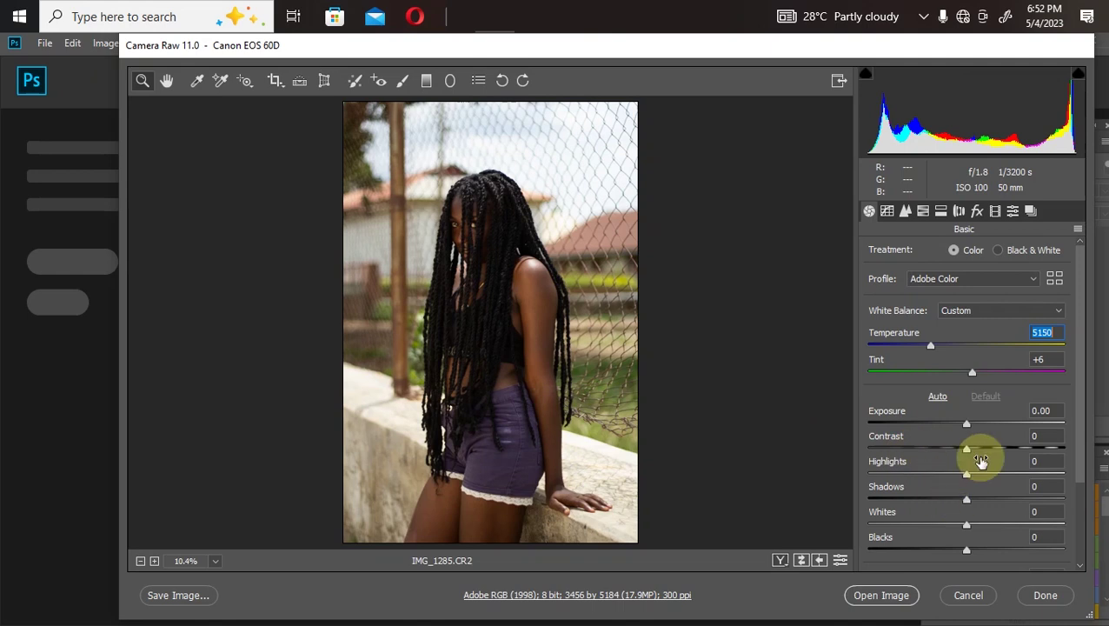
pyautogui.moveTo(963, 477); pyautogui.dragTo(968, 562)
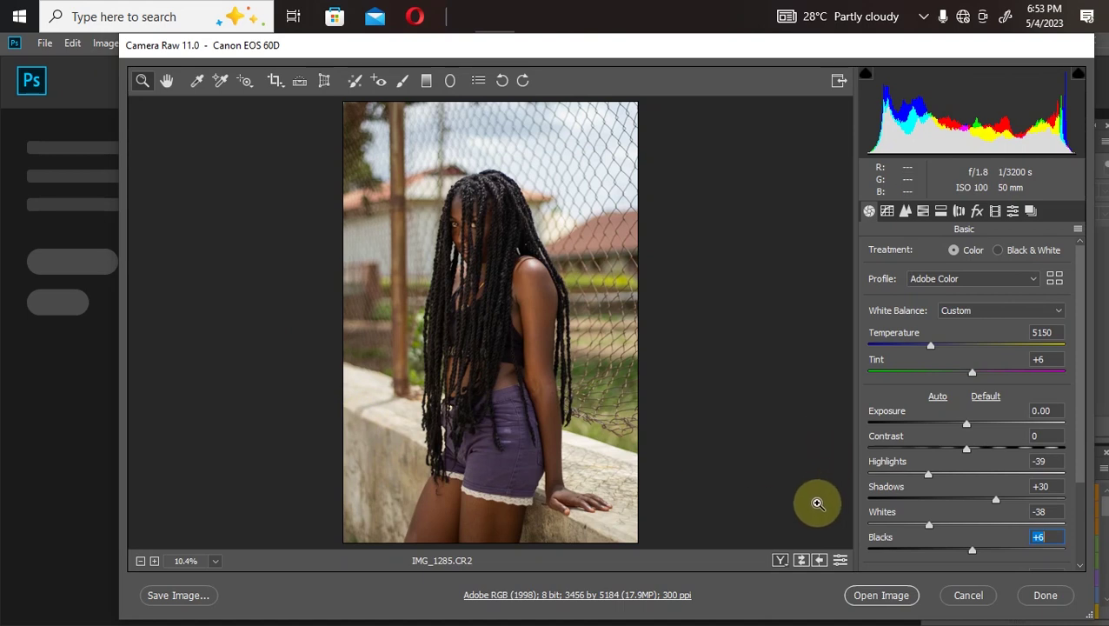
# Compare the photo with its default tone settings against the adjusted version, ending with the adjustments restored
pyautogui.hotkey('ctrl', 'r')
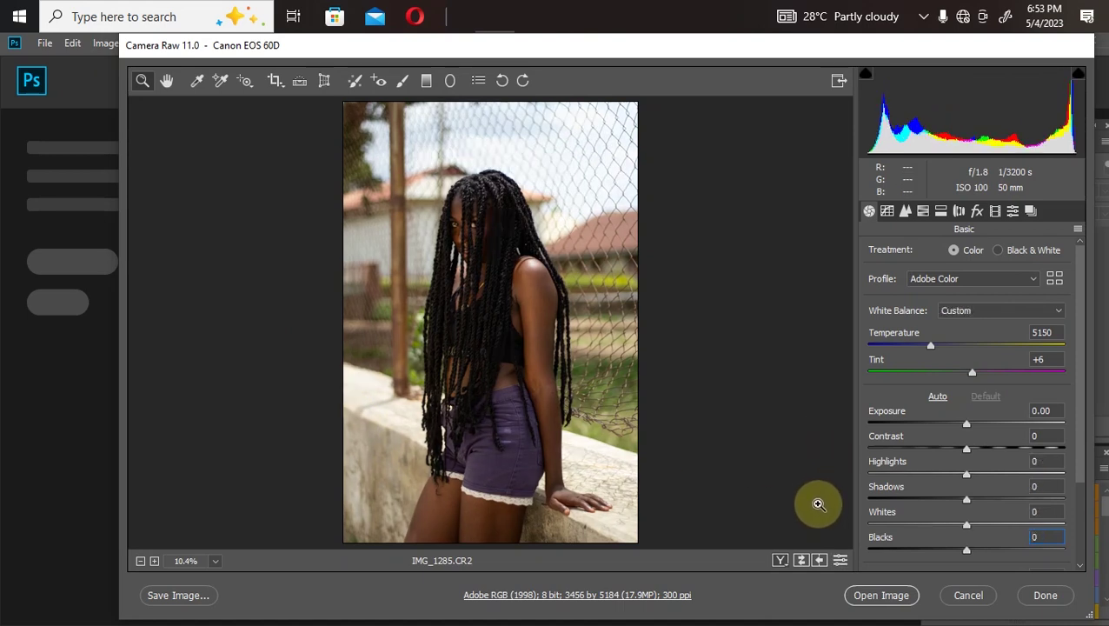
pyautogui.hotkey('ctrl', 'z')
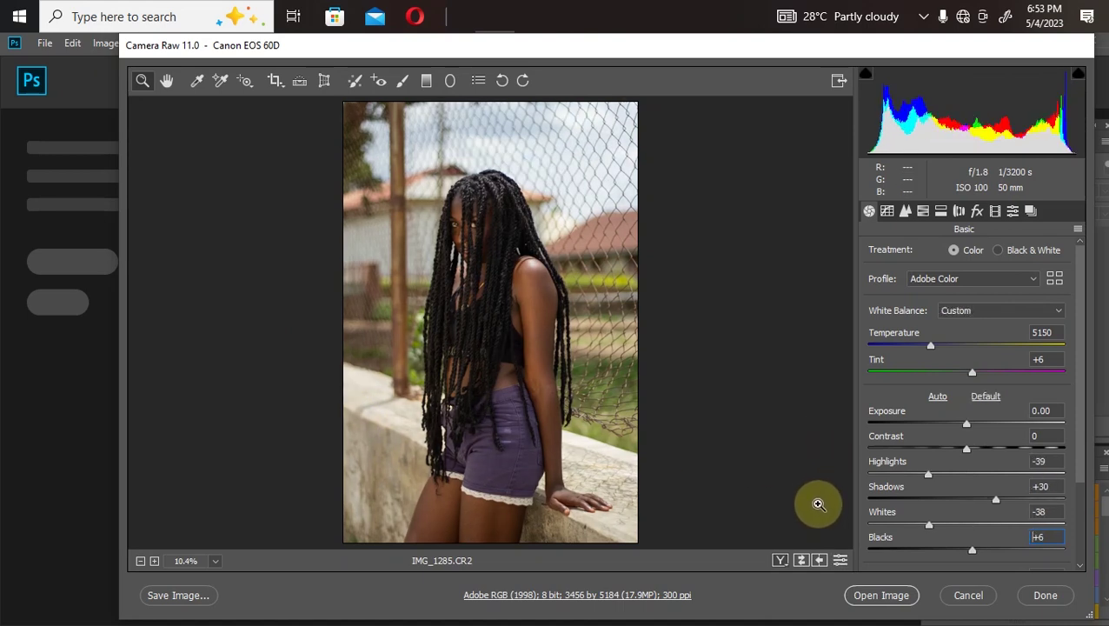
pyautogui.hotkey('ctrl', 'z')
pyautogui.hotkey('ctrl', 'r')
pyautogui.hotkey('ctrl', 'shift', 'z')
pyautogui.hotkey('ctrl', 'shift', 'z')
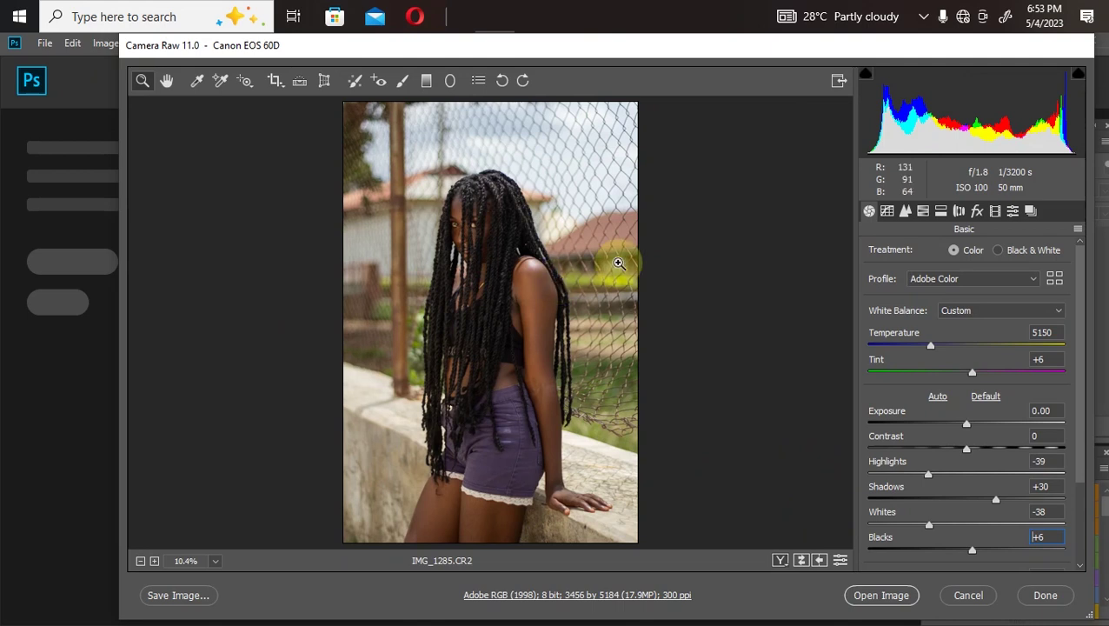
# Try the Greens hue at -80 in the HSL adjustments and settle it at -3
pyautogui.click(922, 211)
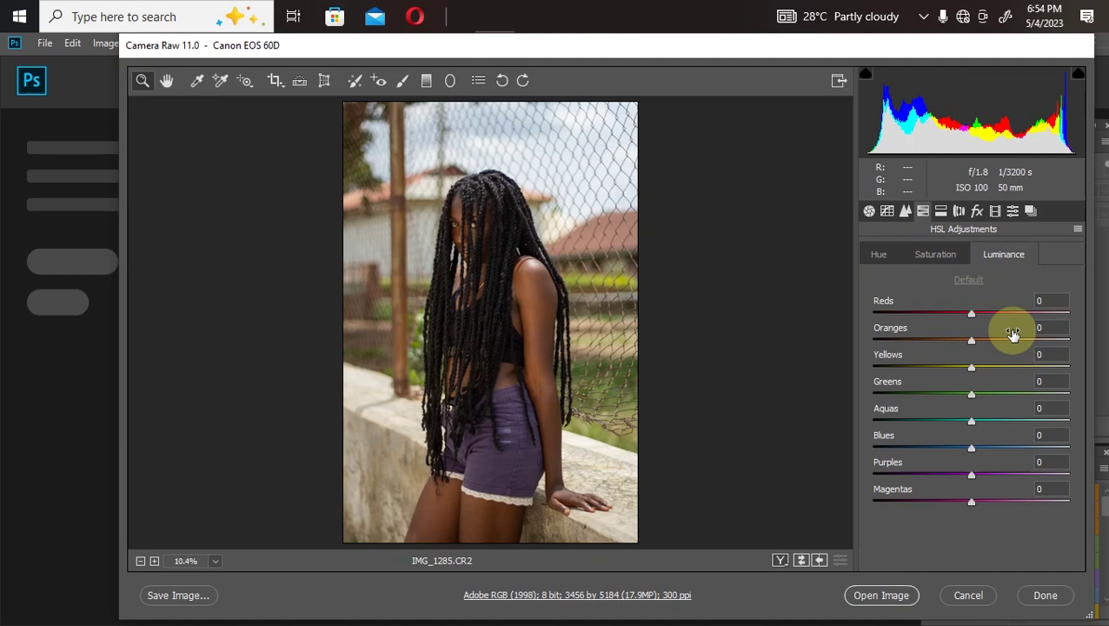
pyautogui.click(878, 254)
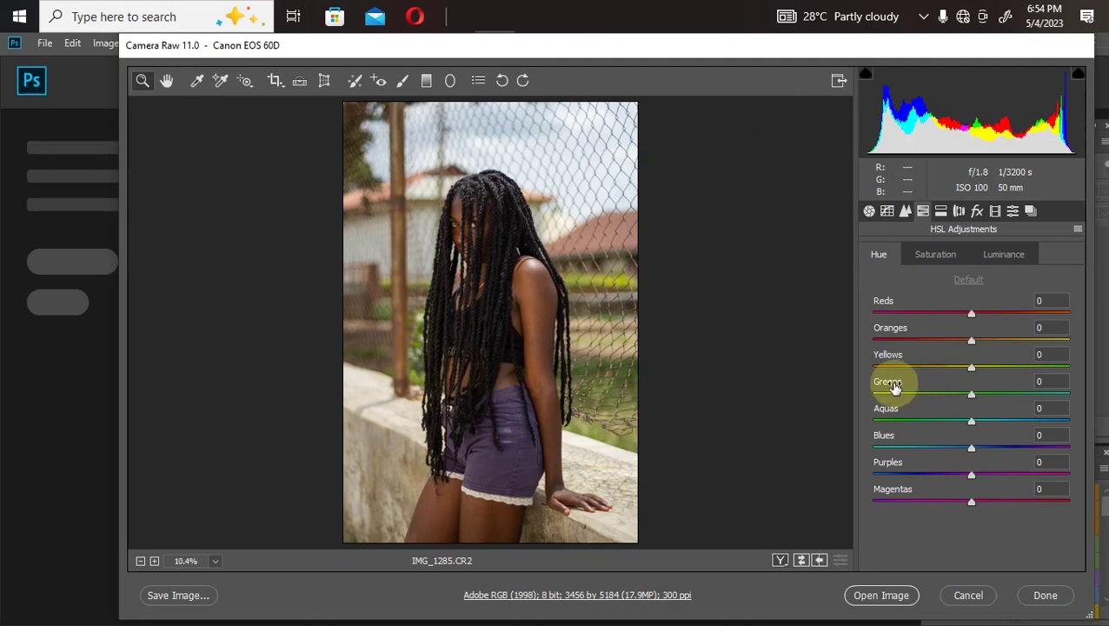
pyautogui.moveTo(971, 394); pyautogui.dragTo(890, 393)
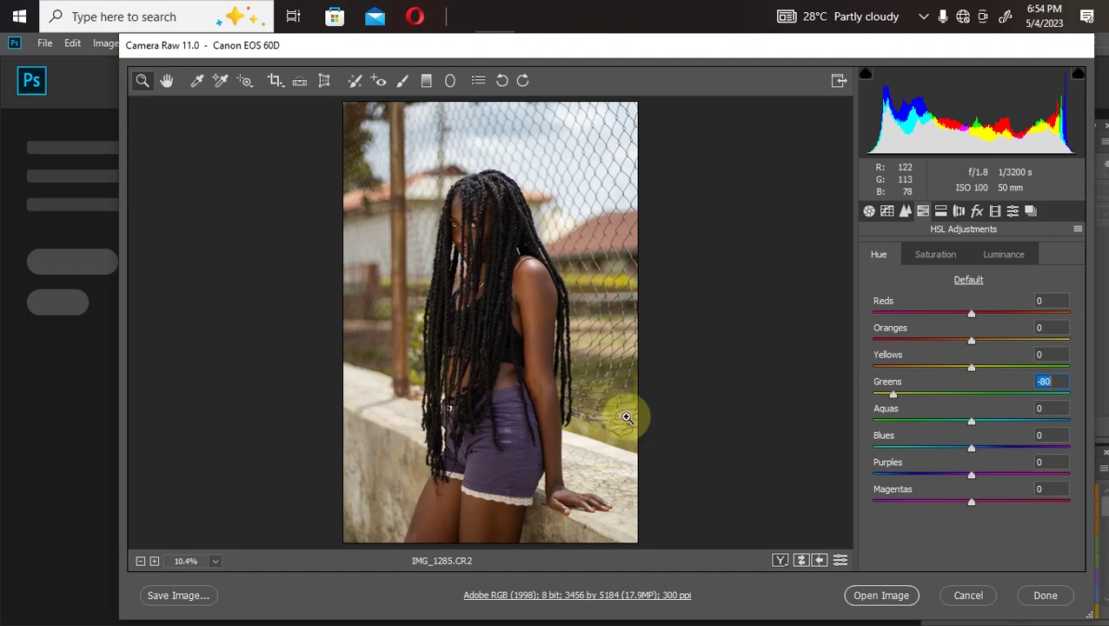
pyautogui.moveTo(895, 394); pyautogui.dragTo(977, 395)
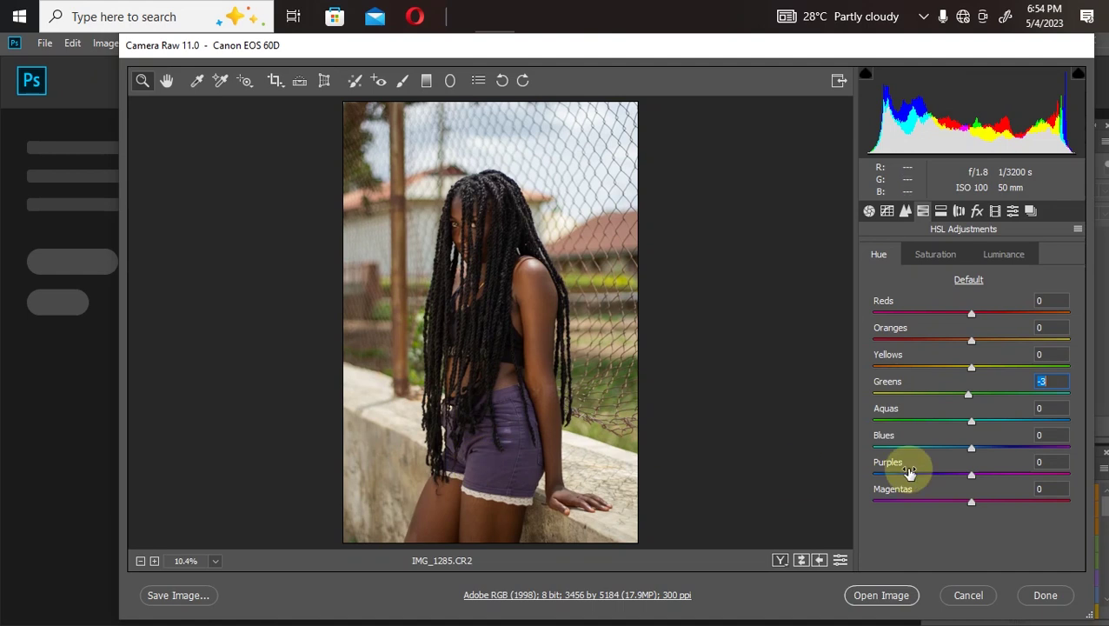
# Test extreme Purples and Oranges hue shifts, settling Purples at -2 and Oranges at -4
pyautogui.moveTo(967, 472); pyautogui.dragTo(1093, 492)
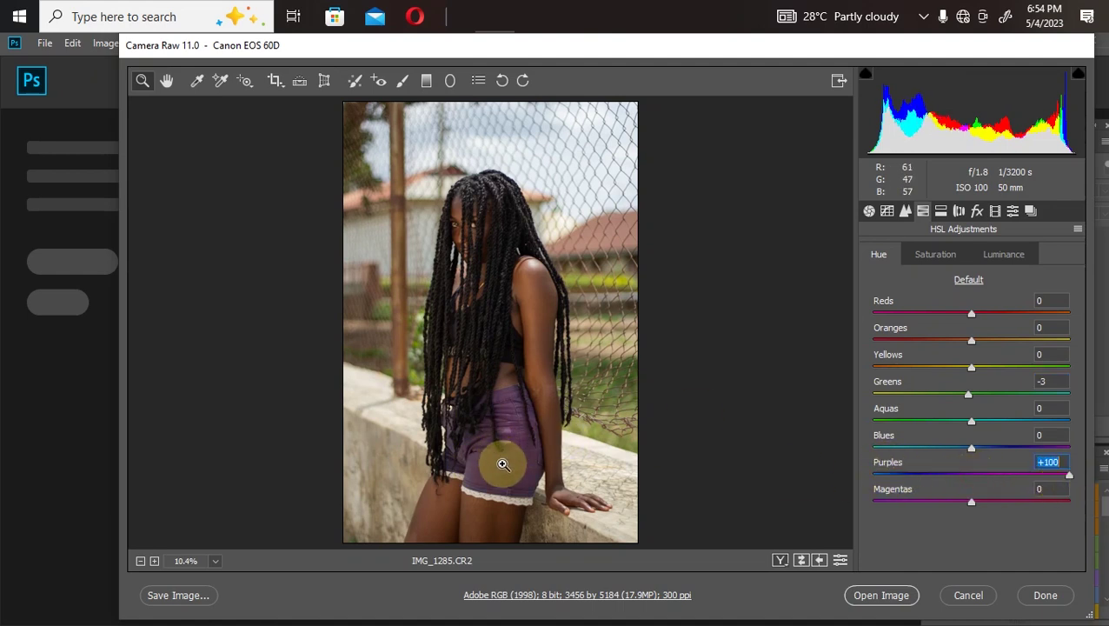
pyautogui.moveTo(995, 476); pyautogui.dragTo(859, 462)
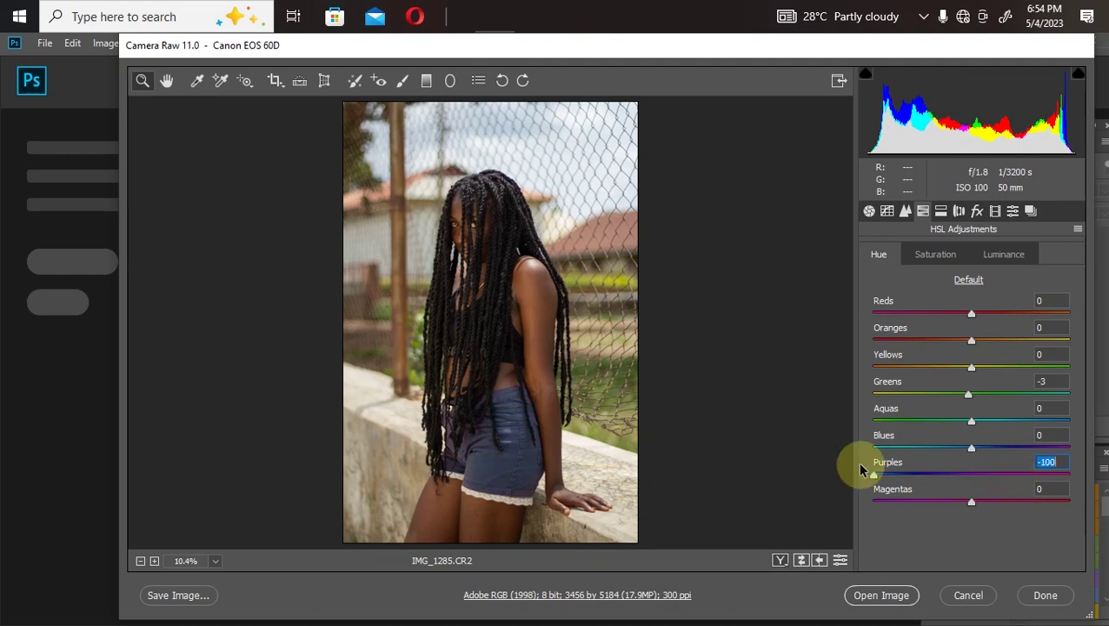
pyautogui.click(969, 483)
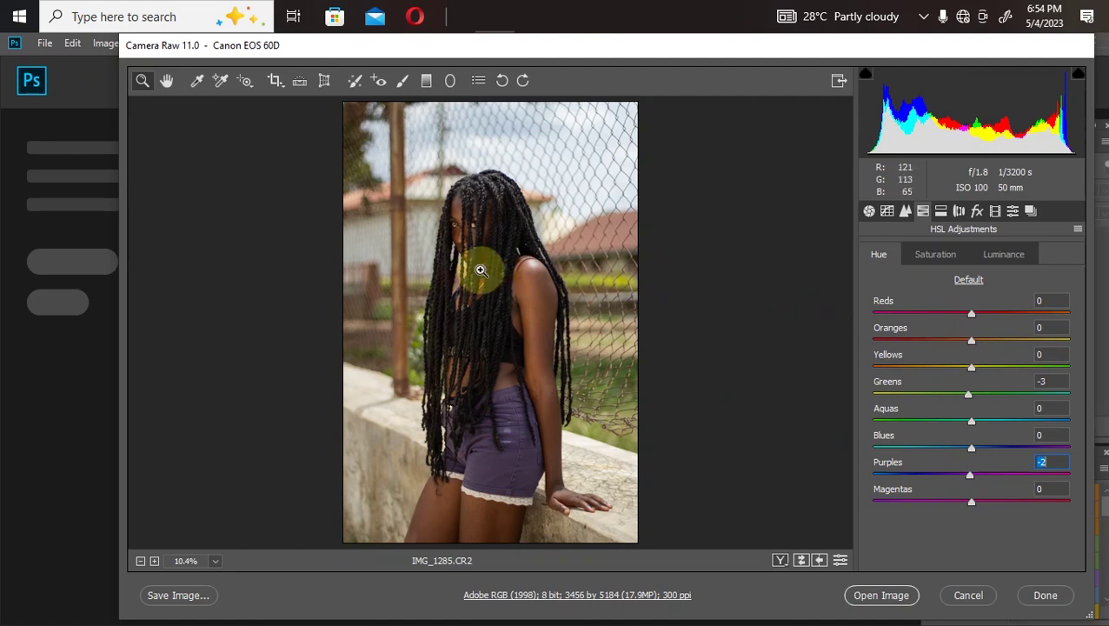
pyautogui.moveTo(970, 340); pyautogui.dragTo(1055, 341)
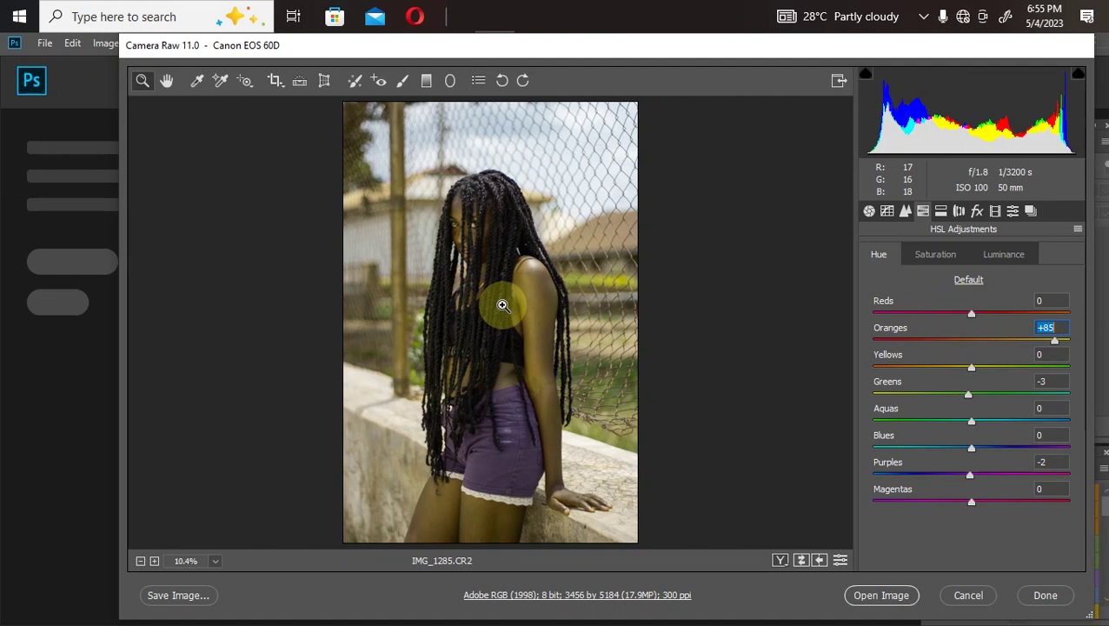
pyautogui.moveTo(966, 340)
pyautogui.mouseDown()
pyautogui.moveTo(955, 345)
pyautogui.moveTo(971, 350)
pyautogui.mouseUp()
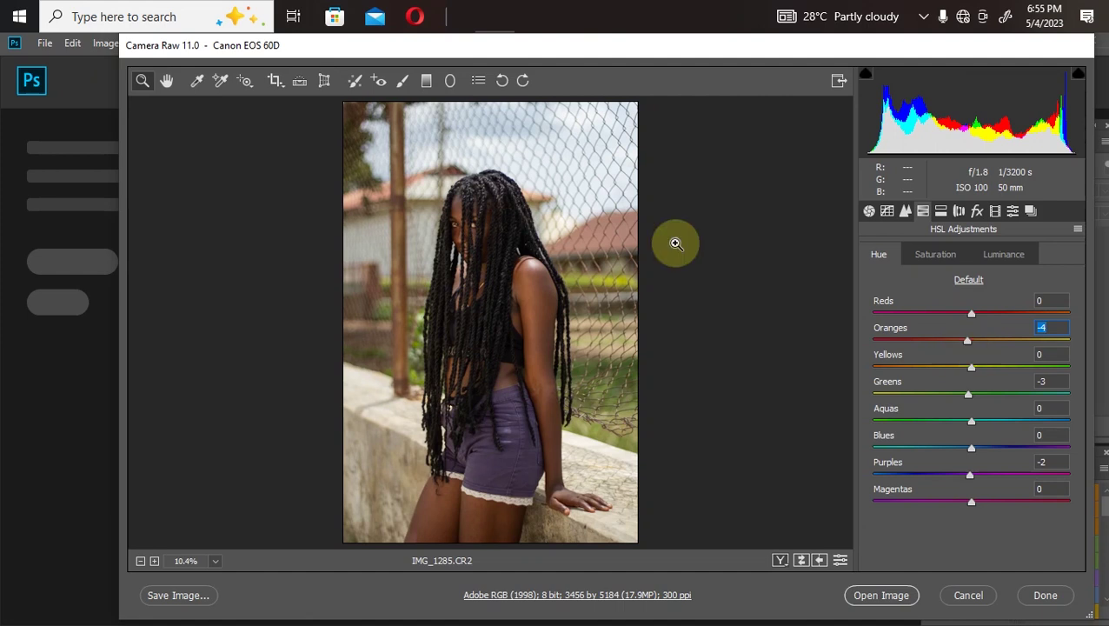
# Try the Oranges saturation at +88 and settle it at +5
pyautogui.click(910, 255)
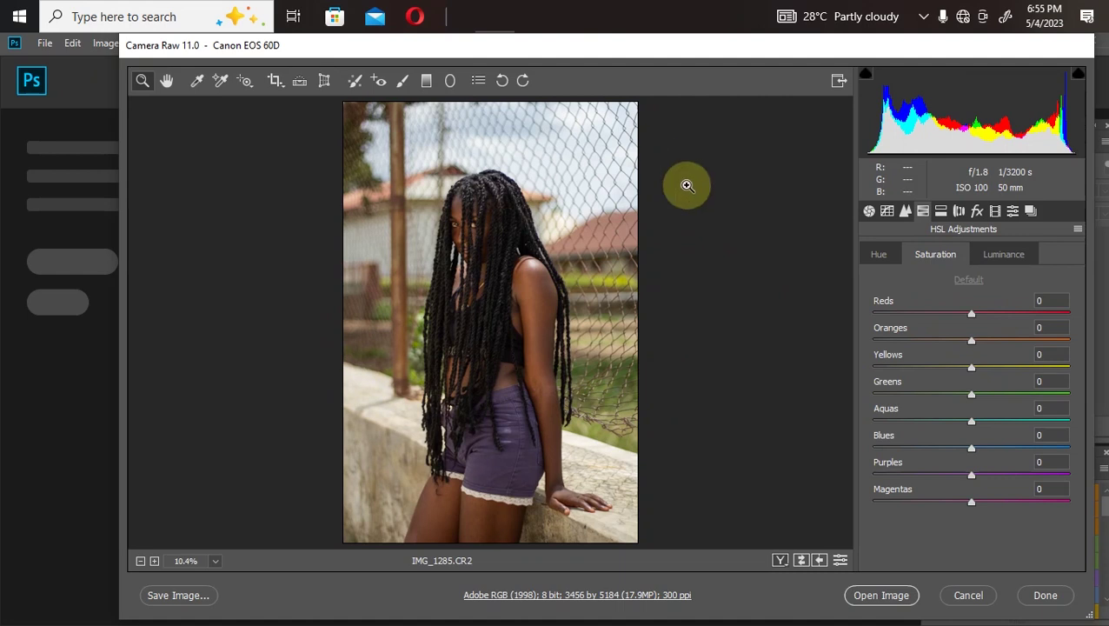
pyautogui.moveTo(973, 340); pyautogui.dragTo(969, 340)
pyautogui.write('88')
pyautogui.press('Return')
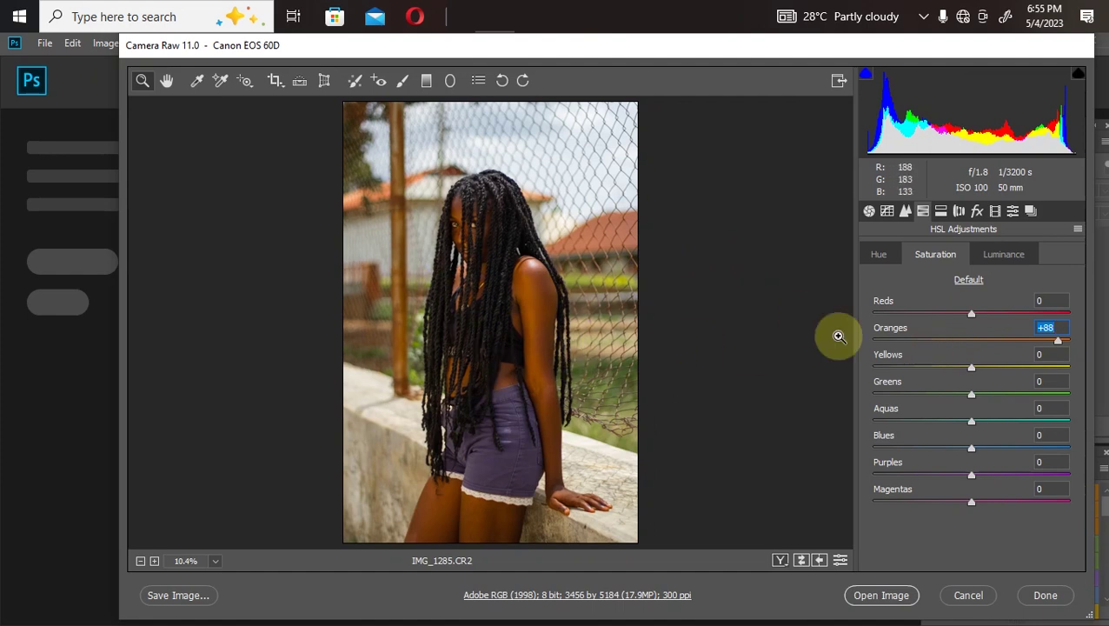
pyautogui.moveTo(980, 346); pyautogui.dragTo(975, 347)
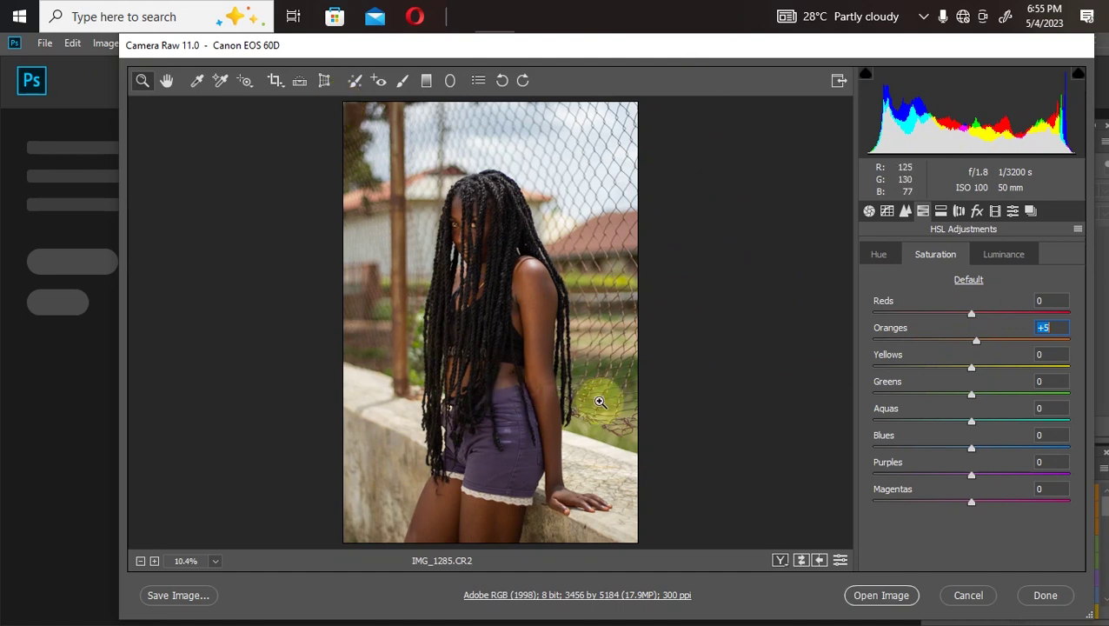
# Try the Greens saturation at -89 and return it to 0
pyautogui.moveTo(950, 394); pyautogui.dragTo(884, 396)
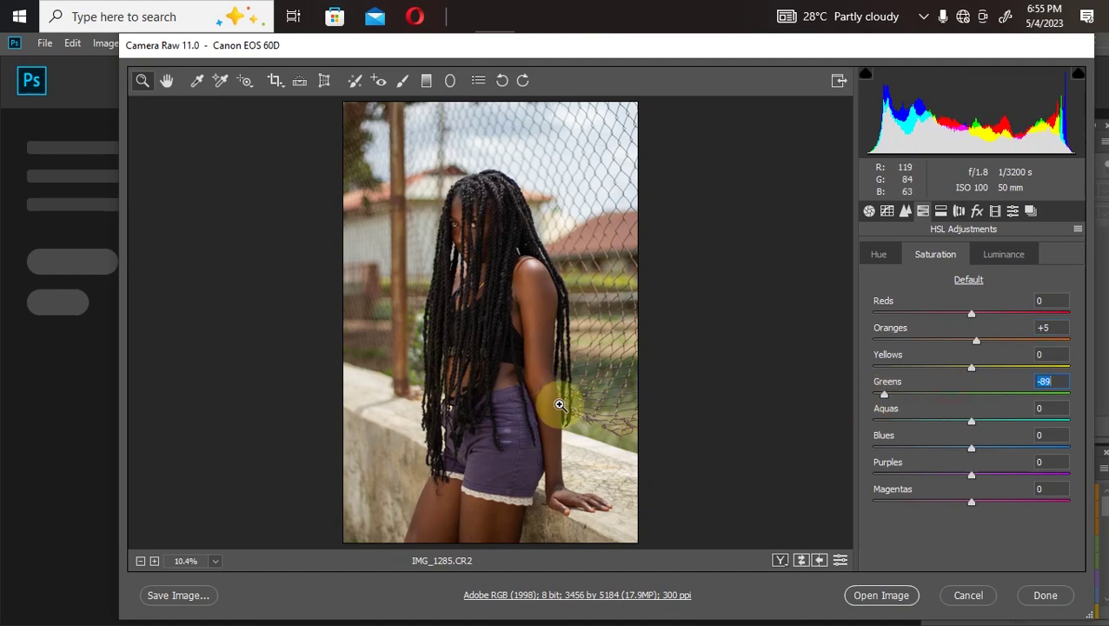
pyautogui.click(939, 393)
pyautogui.click(969, 398)
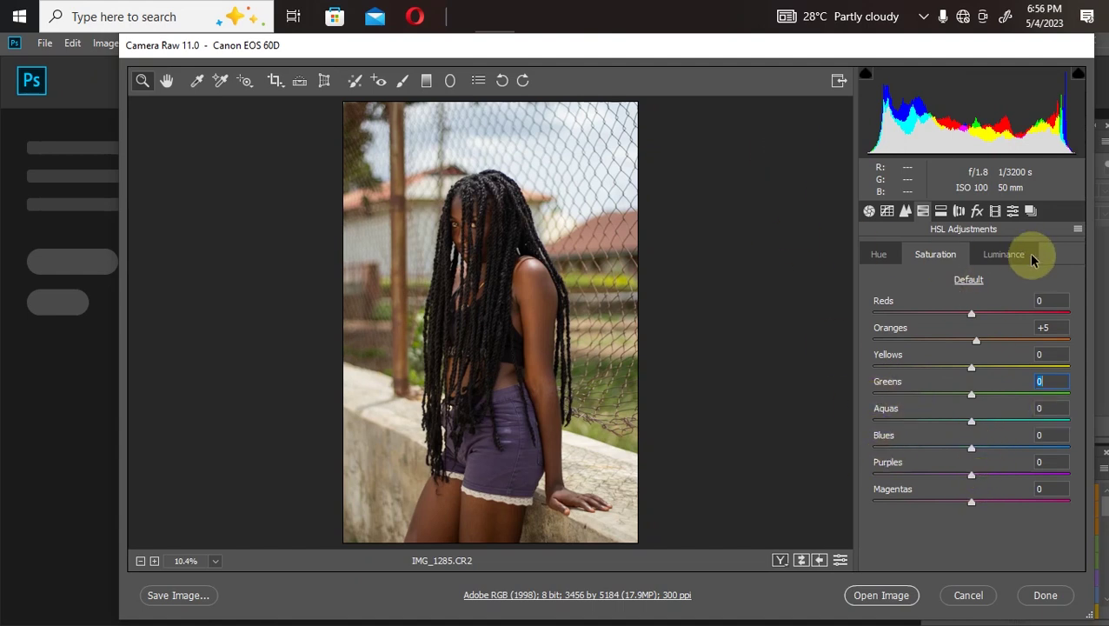
# Try the Oranges luminance at -67 and bring it back to -2
pyautogui.click(1000, 256)
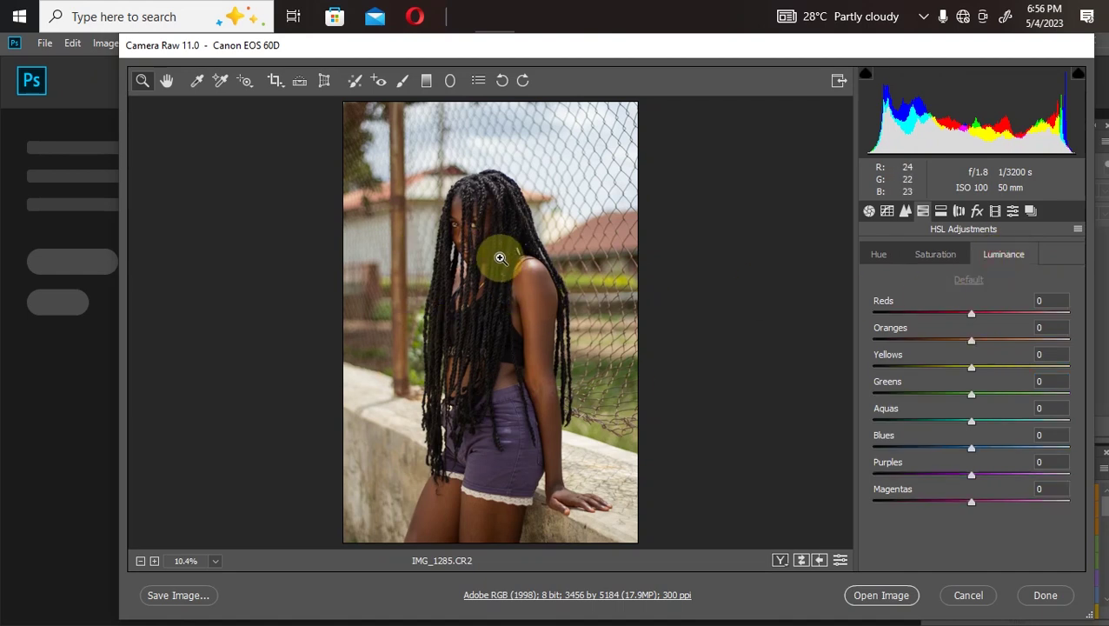
pyautogui.moveTo(970, 341); pyautogui.dragTo(921, 344)
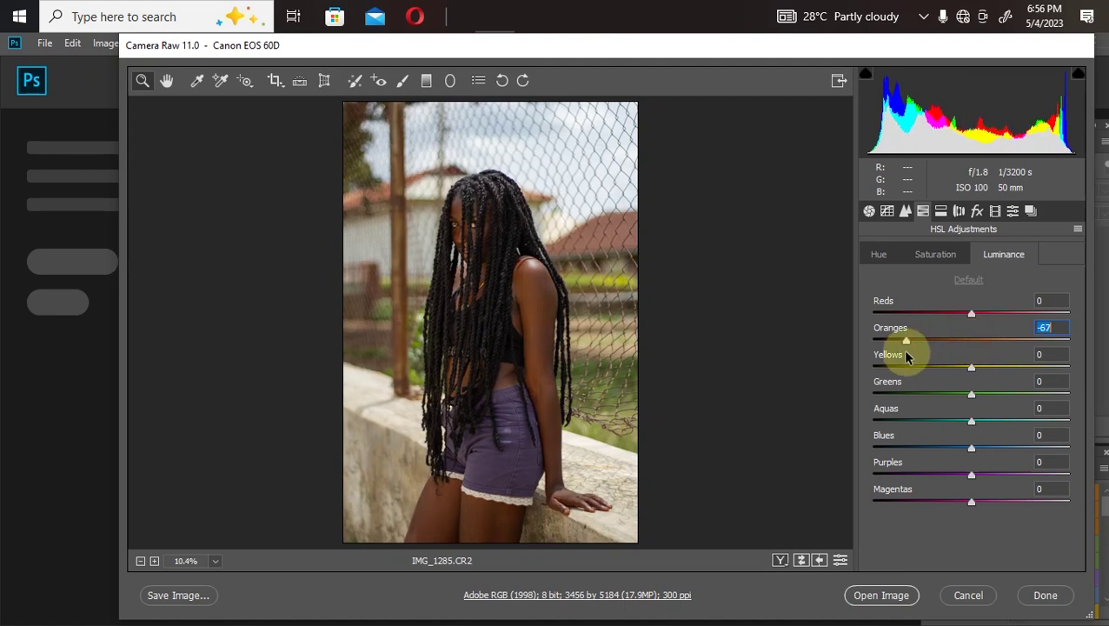
pyautogui.moveTo(933, 351); pyautogui.dragTo(982, 364)
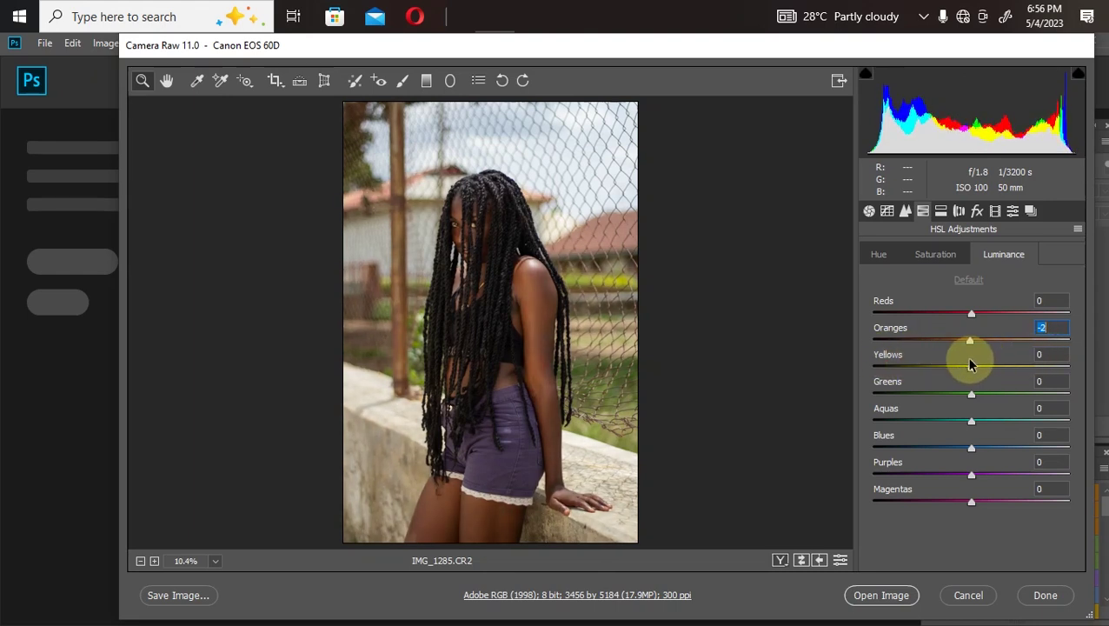
# Raise the HSL saturation of Aquas to +61, Blues to +57, Greens to +36 and Yellows to +31
pyautogui.click(935, 256)
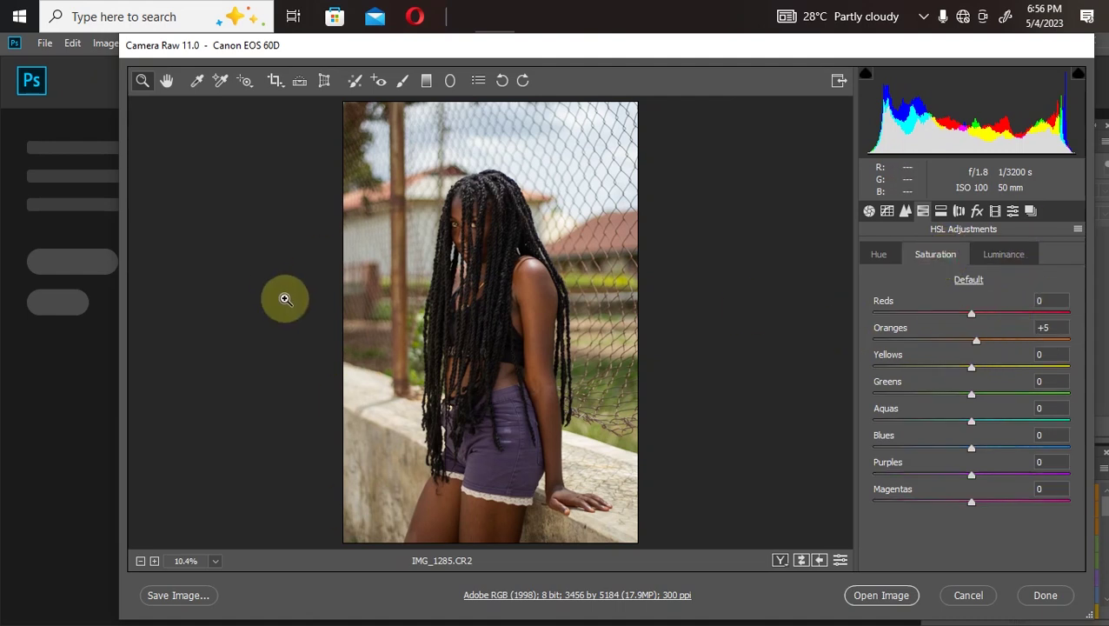
pyautogui.moveTo(970, 420); pyautogui.dragTo(1030, 423)
pyautogui.moveTo(970, 449); pyautogui.dragTo(1026, 449)
pyautogui.moveTo(971, 396); pyautogui.dragTo(1003, 372)
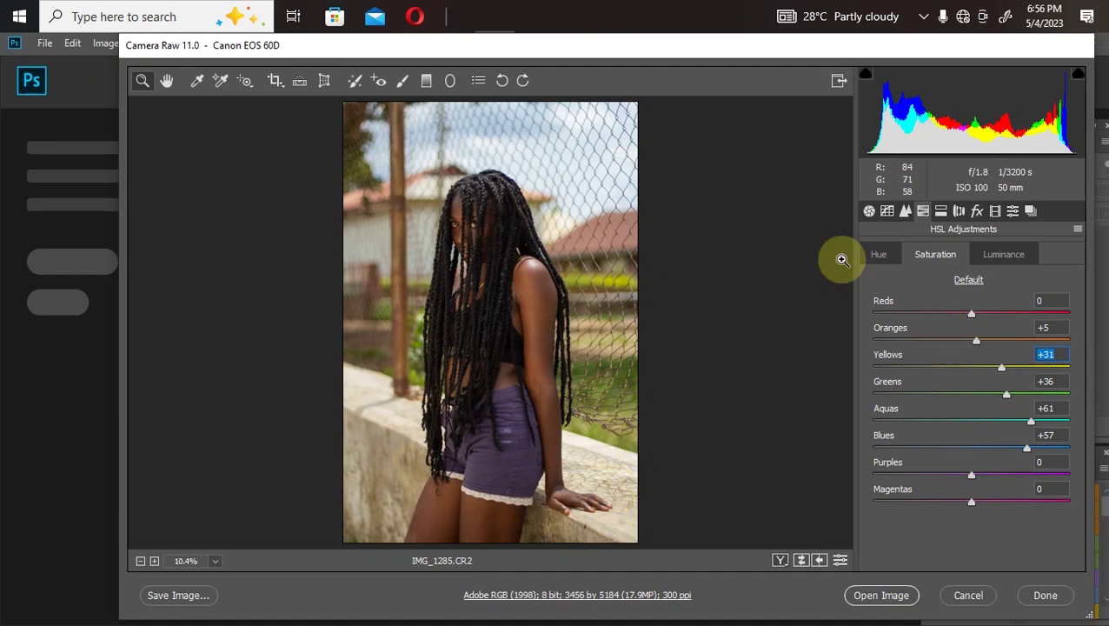
# Set the HSL hue of Purples to +100, Magentas to -100 and Blues to -44
pyautogui.click(879, 254)
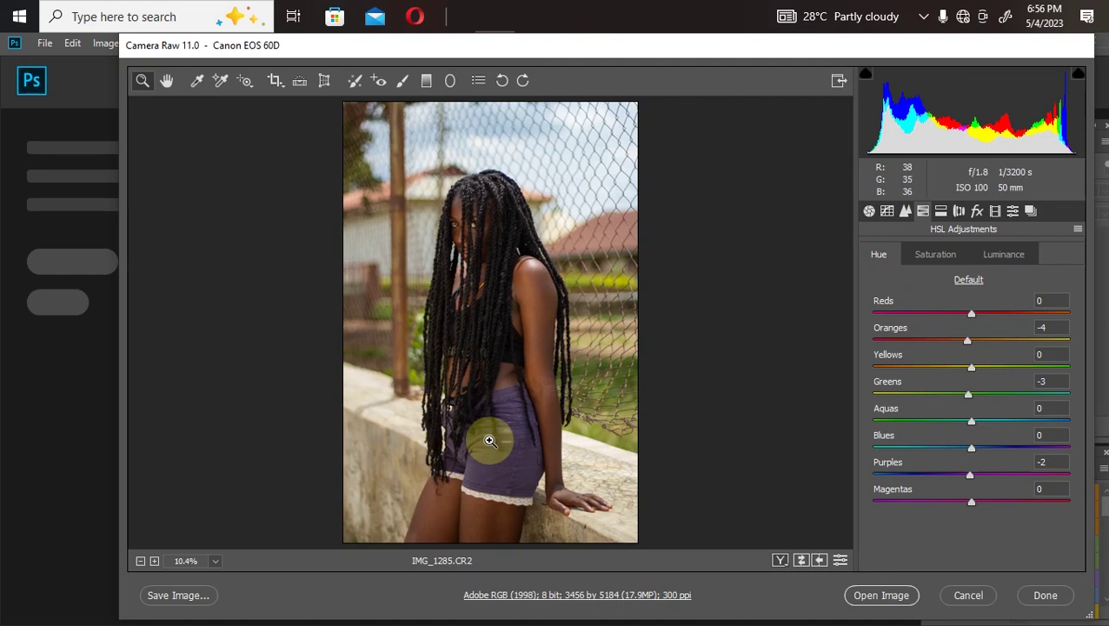
pyautogui.moveTo(969, 473); pyautogui.dragTo(1068, 478)
pyautogui.moveTo(956, 501); pyautogui.dragTo(849, 519)
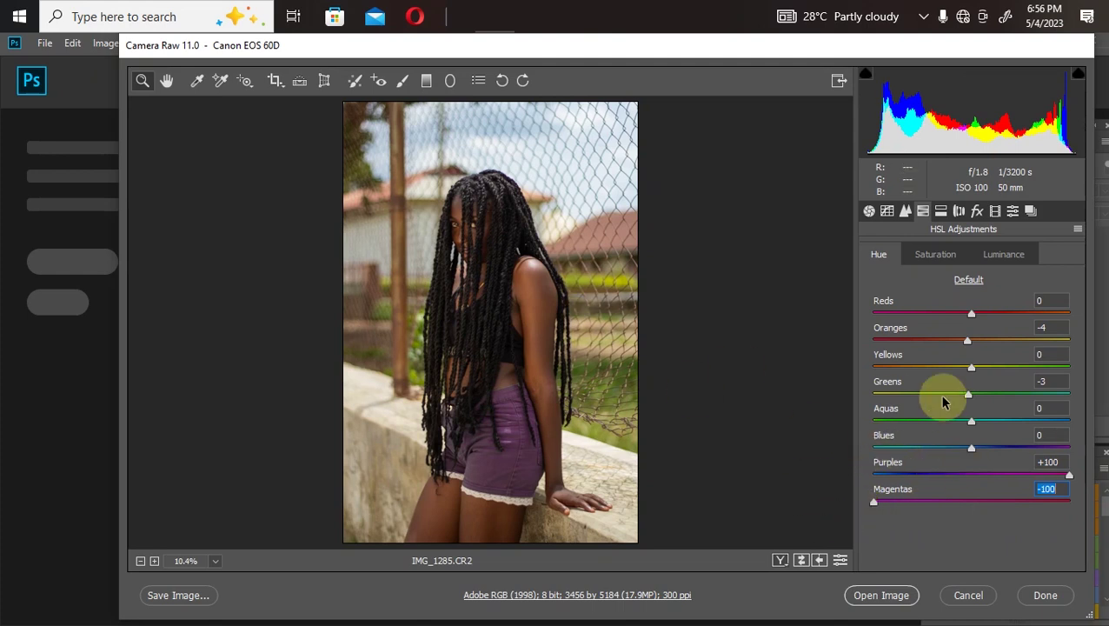
pyautogui.moveTo(969, 448); pyautogui.dragTo(924, 449)
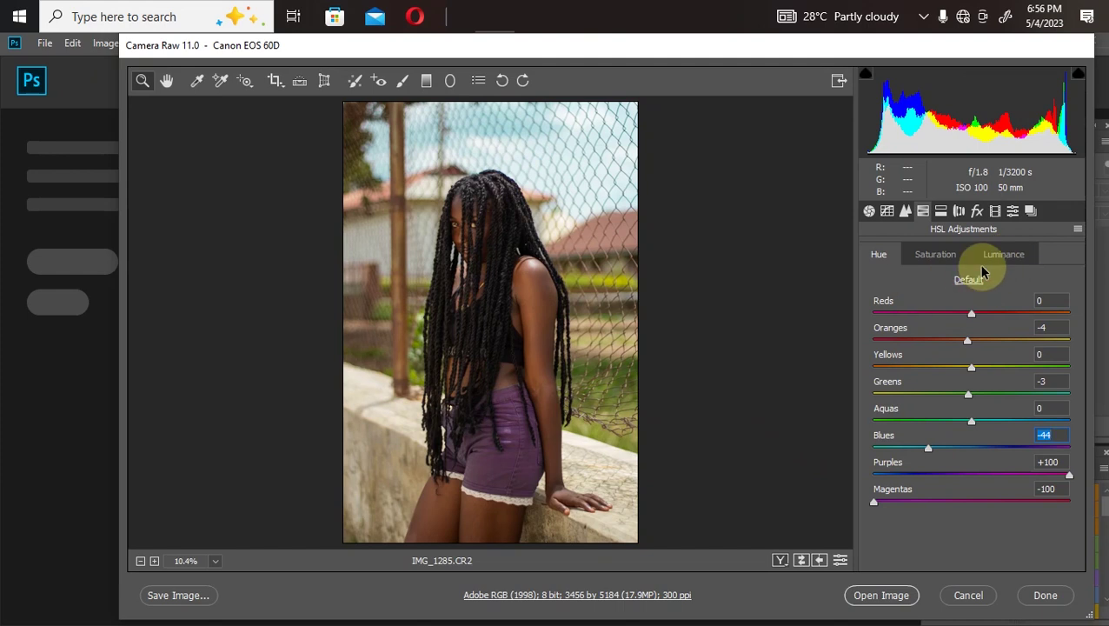
# Set the Oranges luminance to +39 and compare the photo with its unedited version, keeping the adjustments
pyautogui.click(1008, 252)
pyautogui.moveTo(998, 323); pyautogui.dragTo(995, 330)
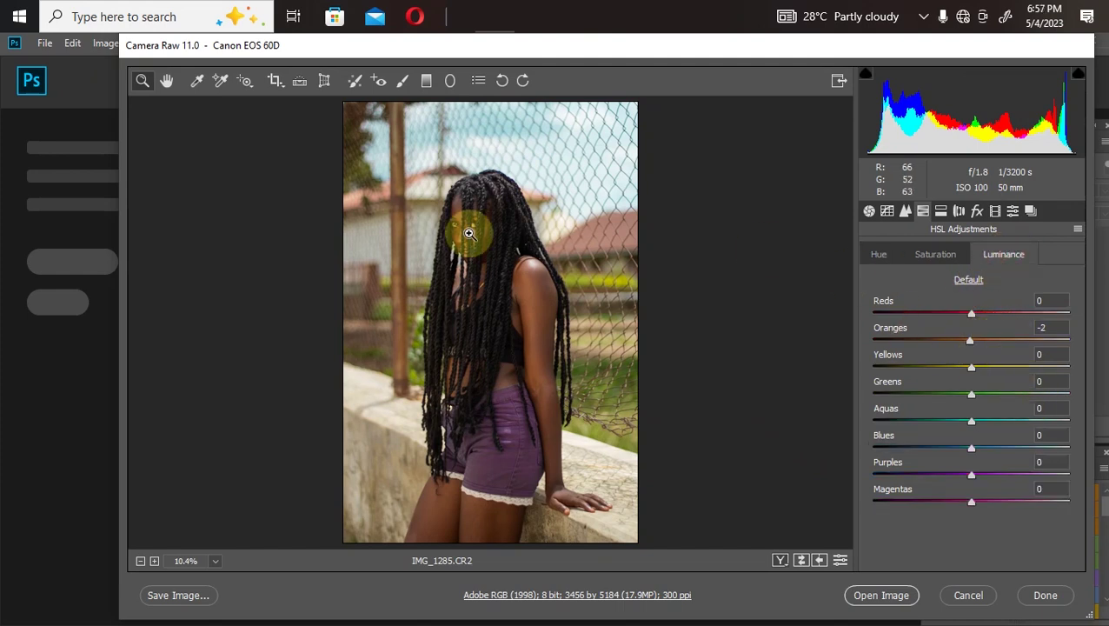
pyautogui.moveTo(970, 339); pyautogui.dragTo(1010, 354)
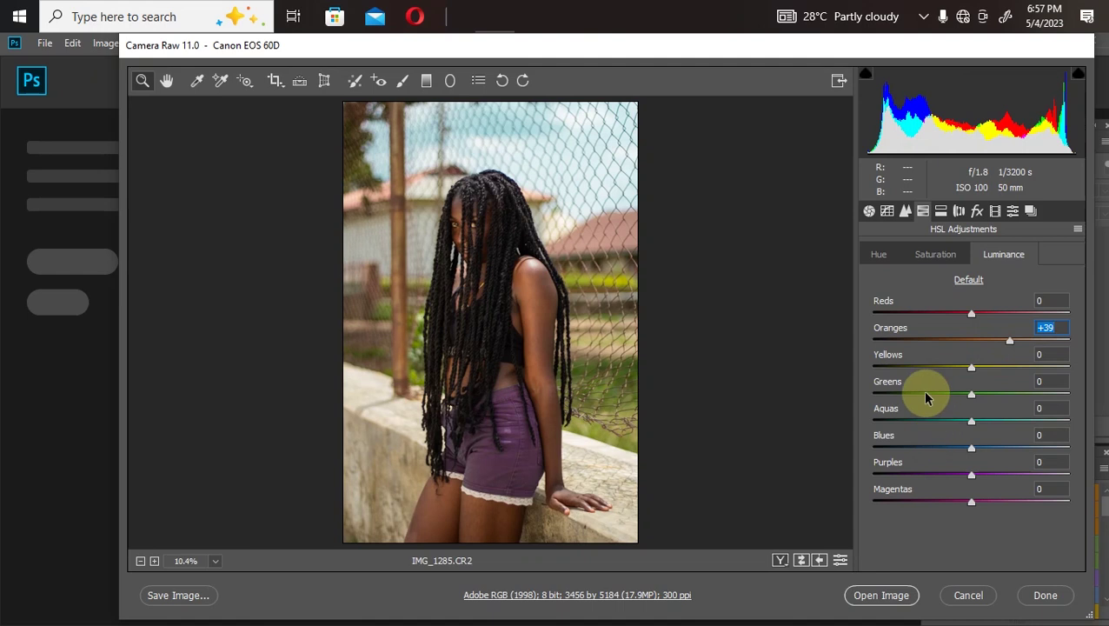
pyautogui.write('0')
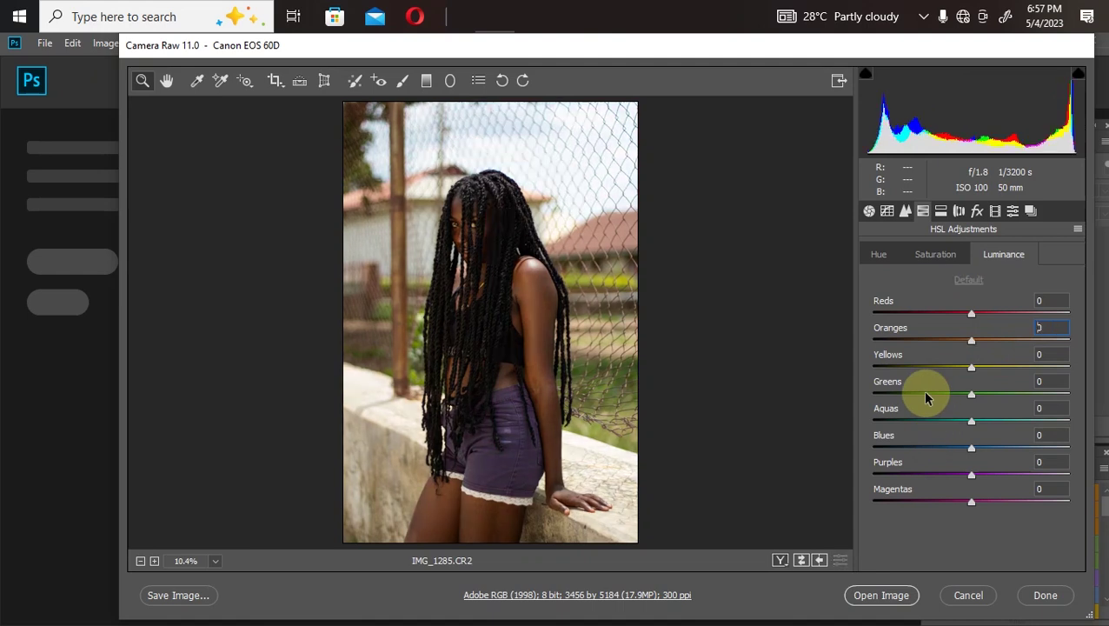
pyautogui.hotkey('ctrl', 'z')
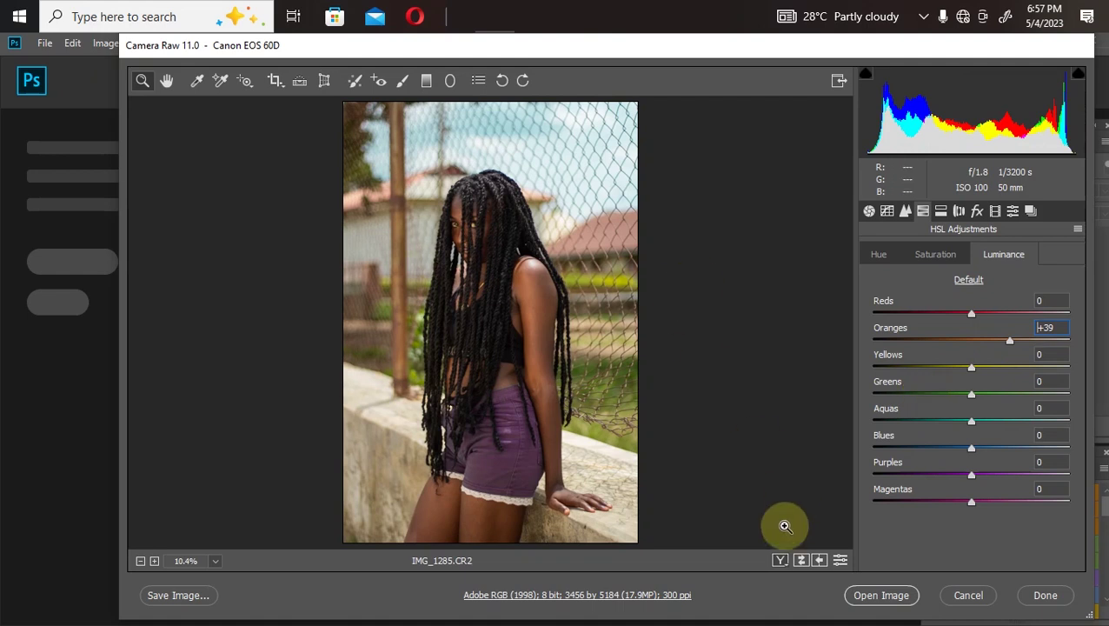
# Open the adjusted photo in Photoshop and crop it at a 4:5 ratio, extending the canvas slightly beyond both sides
pyautogui.click(868, 599)
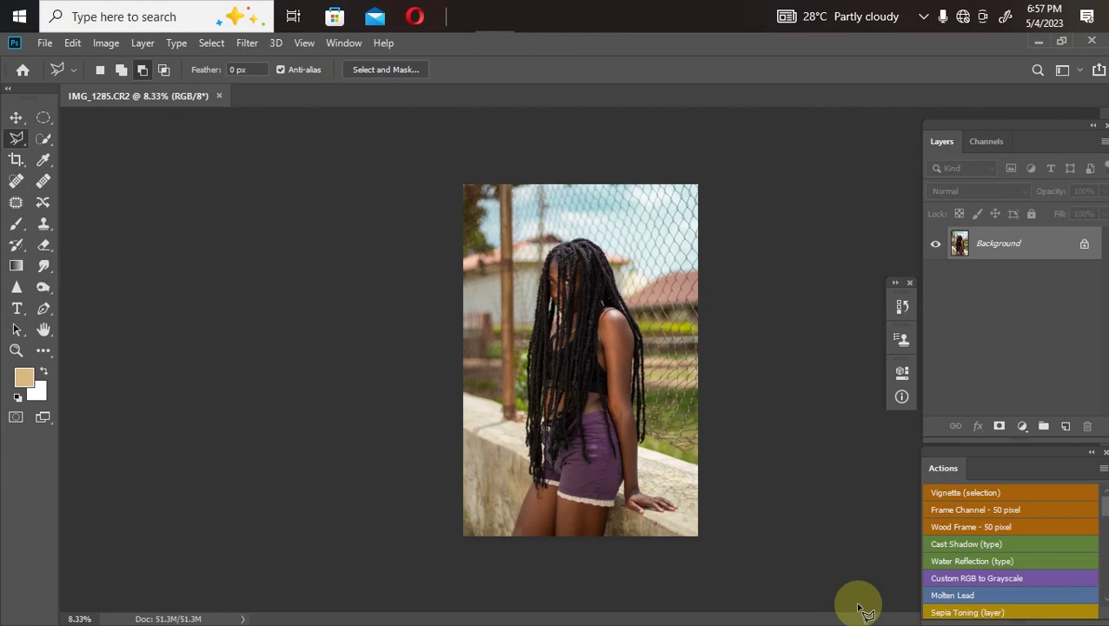
pyautogui.click(16, 159)
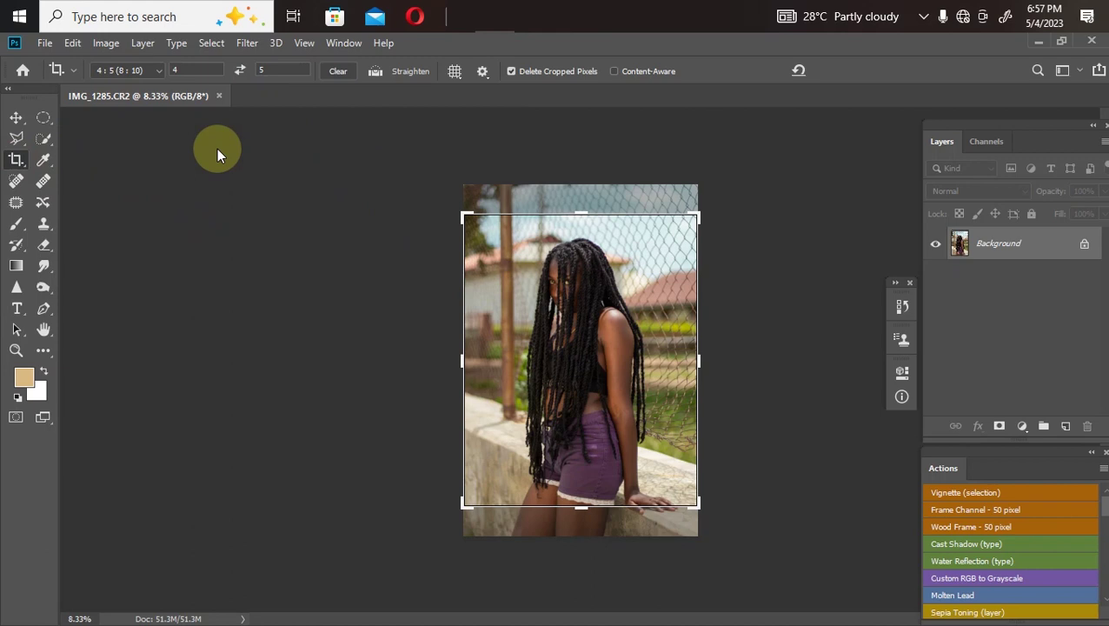
pyautogui.moveTo(579, 509); pyautogui.dragTo(579, 511)
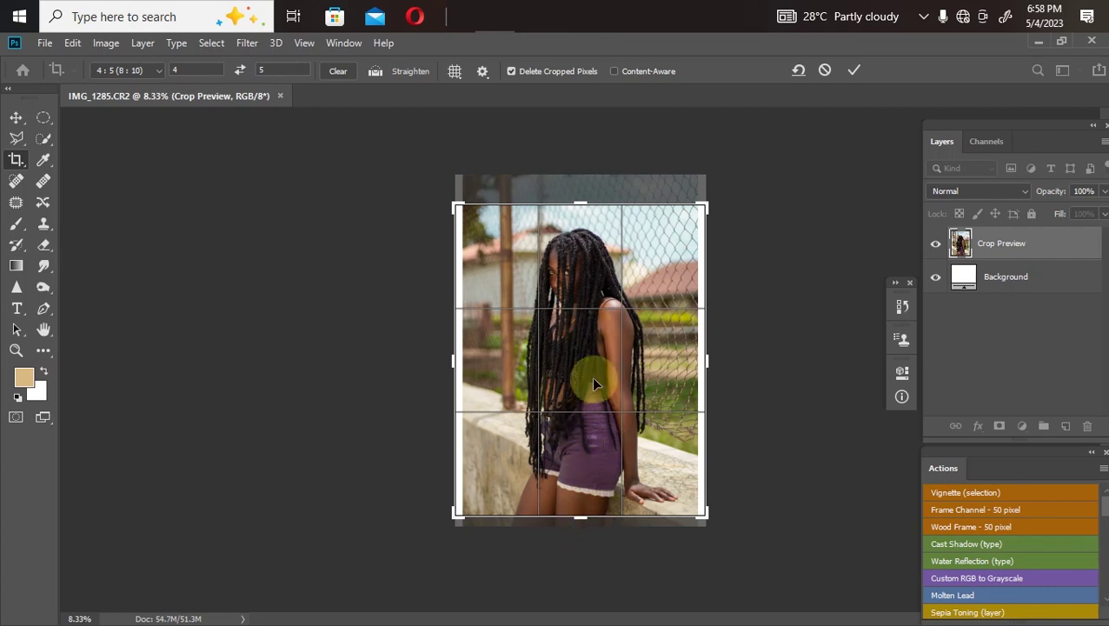
pyautogui.doubleClick(575, 217)
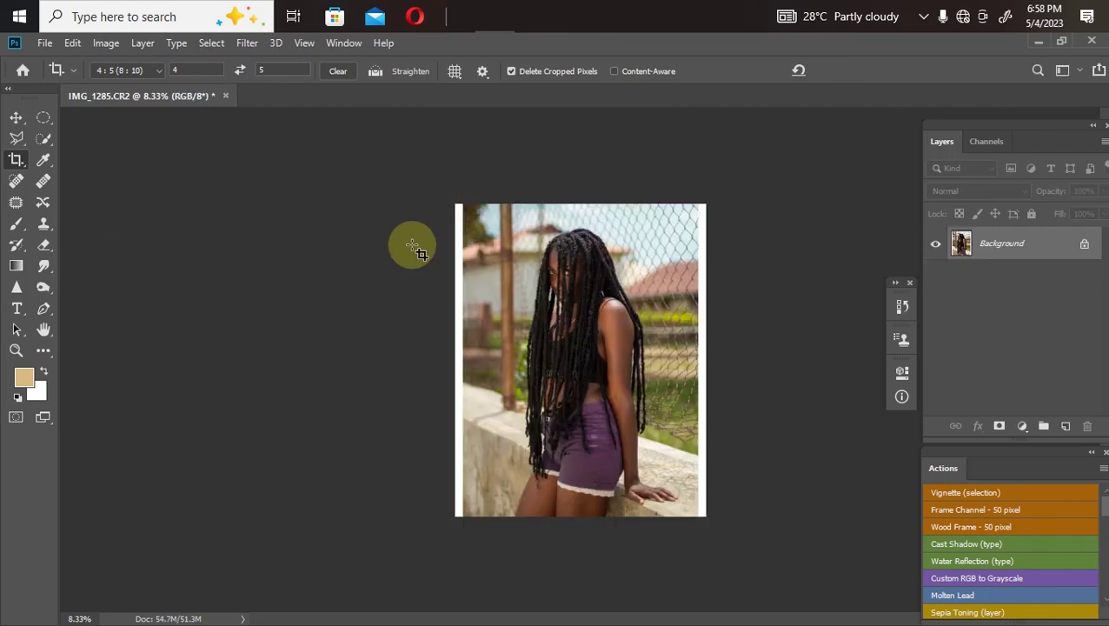
# Select the blank strips along both side edges of the photo with the Rectangular Marquee, slightly overlapping the image
pyautogui.hotkey('ctrl', '+')
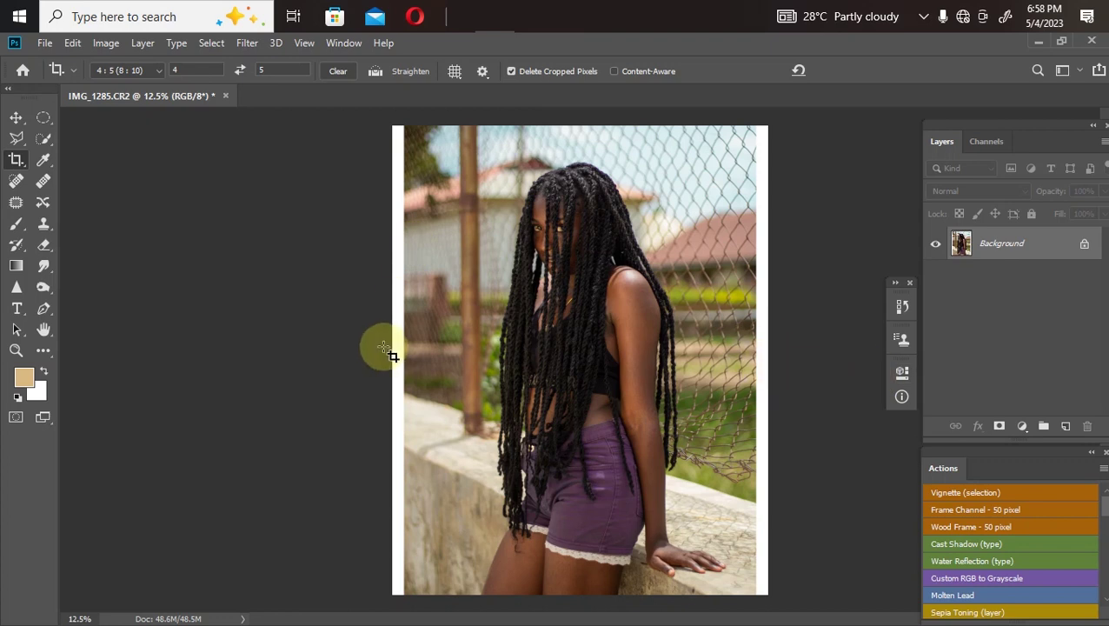
pyautogui.hotkey('ctrl', '-')
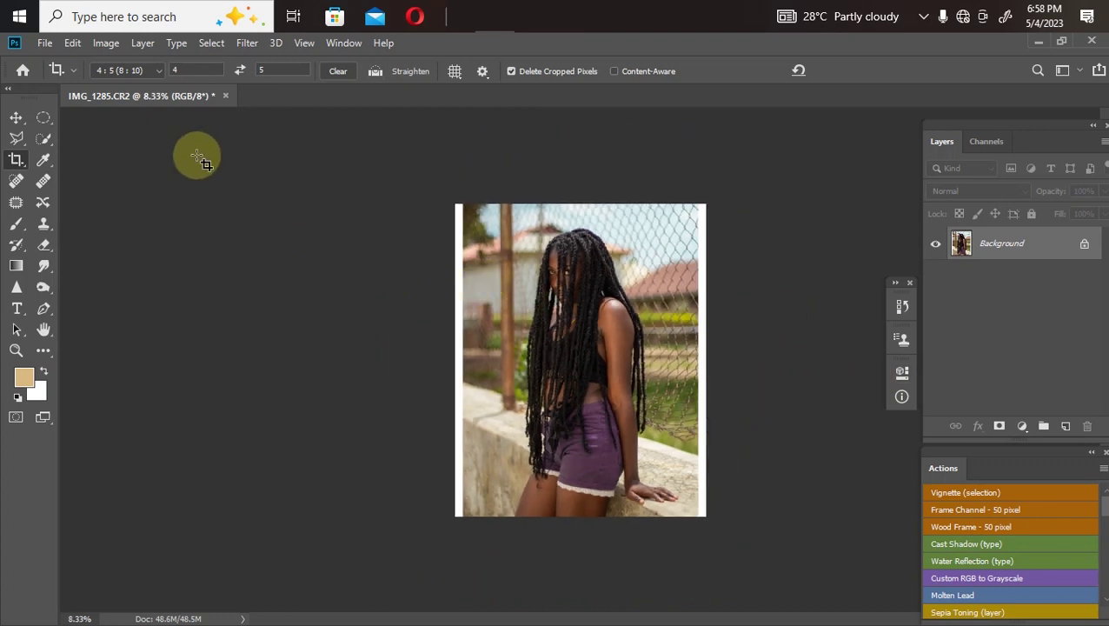
pyautogui.click(44, 117)
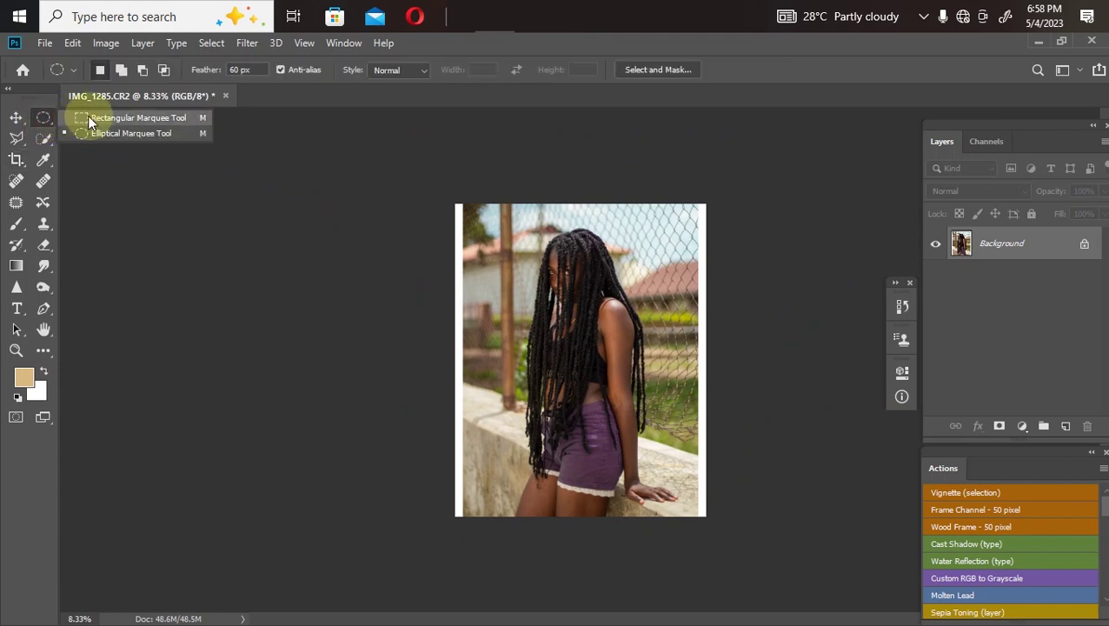
pyautogui.click(123, 117)
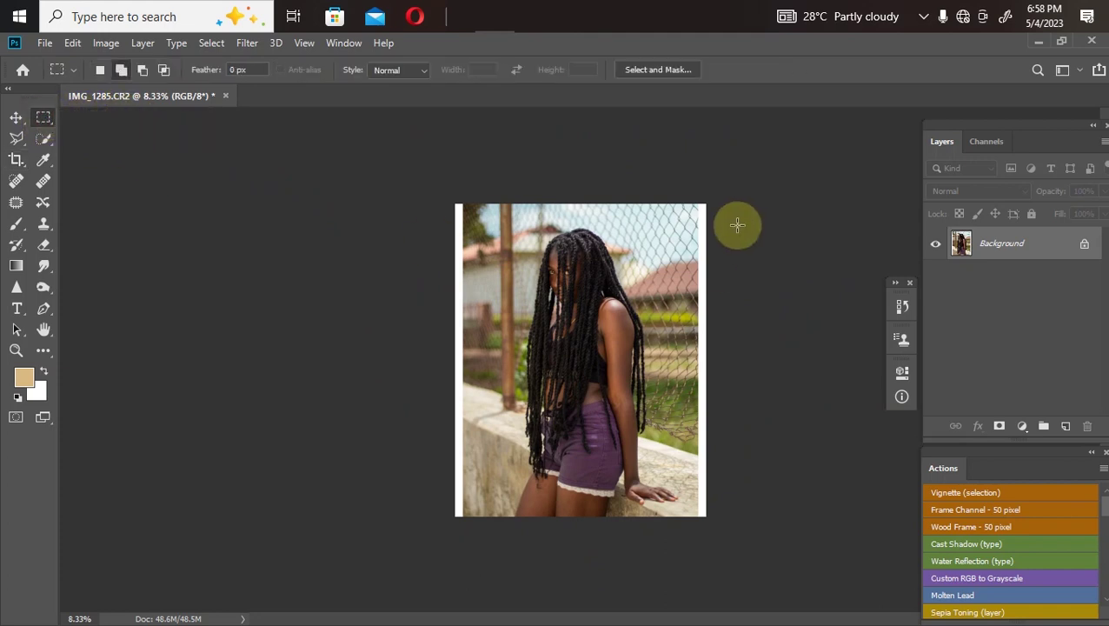
pyautogui.moveTo(686, 192); pyautogui.dragTo(852, 492)
pyautogui.moveTo(426, 202); pyautogui.dragTo(474, 582)
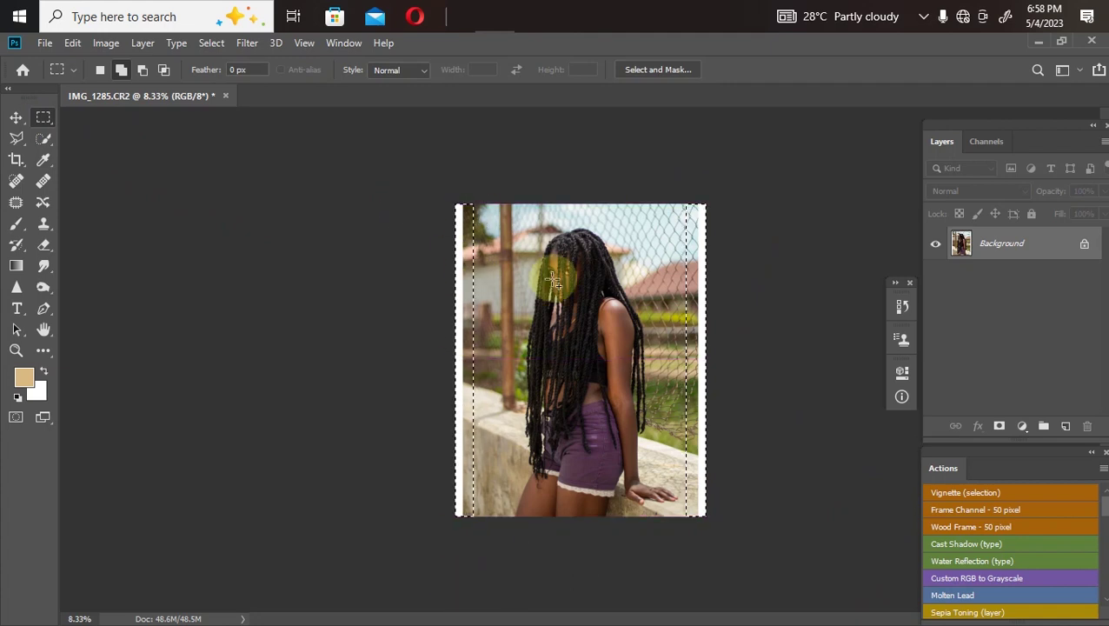
# Fill the selected side strips using Content-Aware with Color Adaptation at 100% opacity, and clear the selection
pyautogui.rightClick(556, 372)
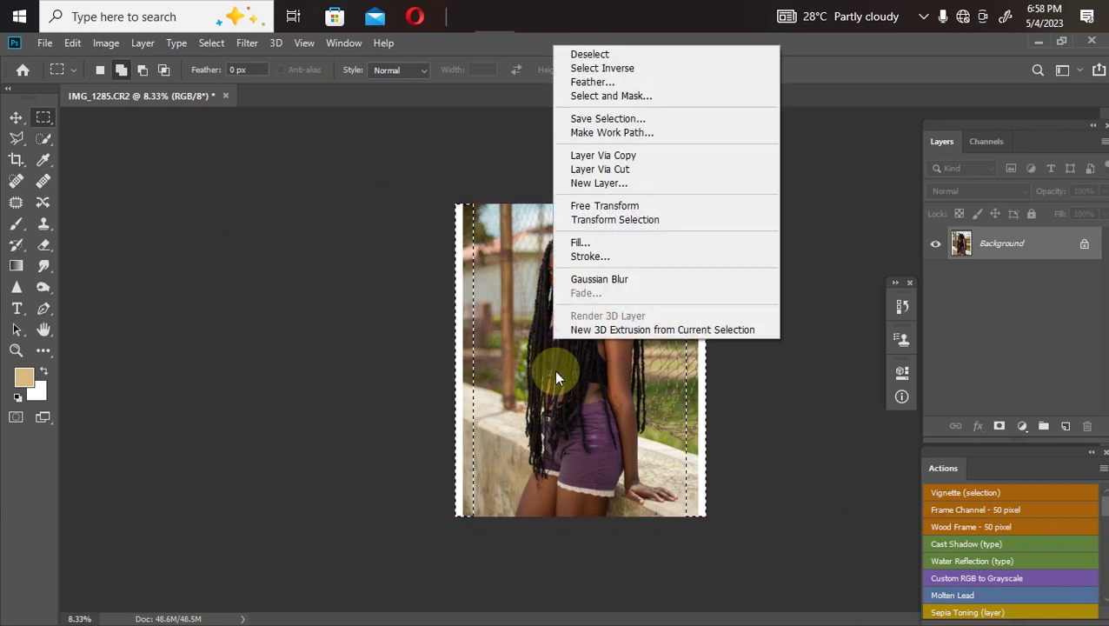
pyautogui.click(580, 243)
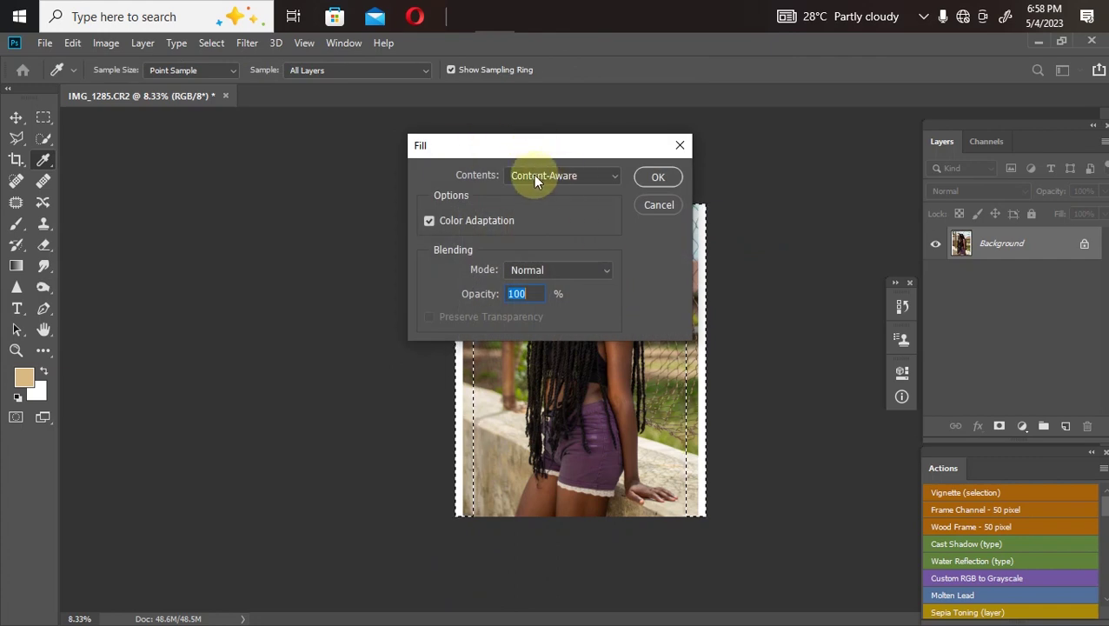
pyautogui.click(650, 178)
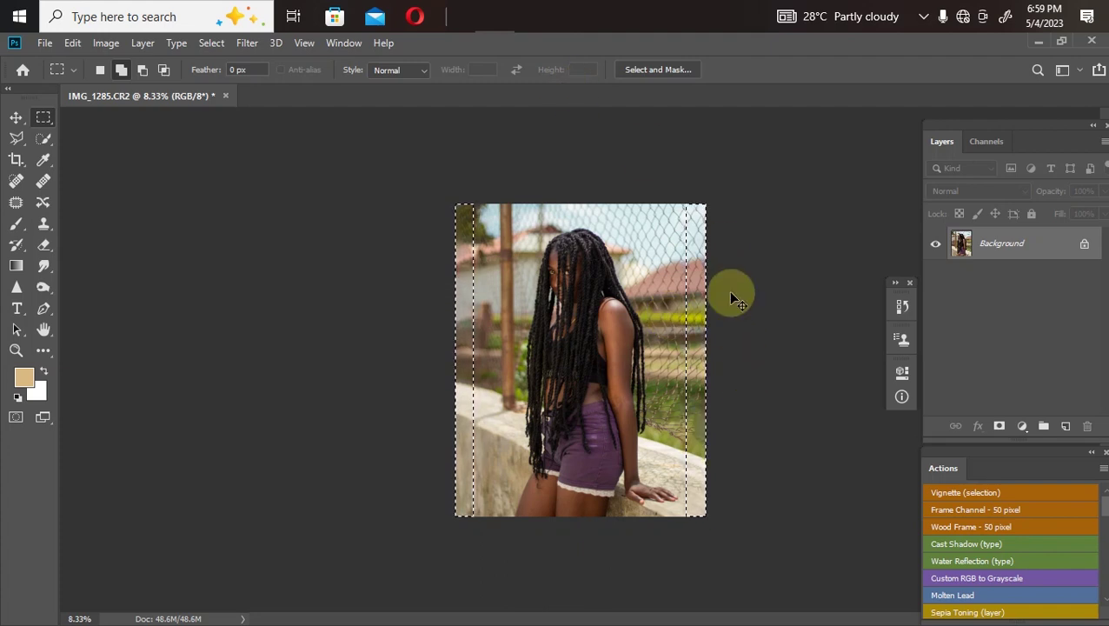
pyautogui.hotkey('ctrl', 'd')
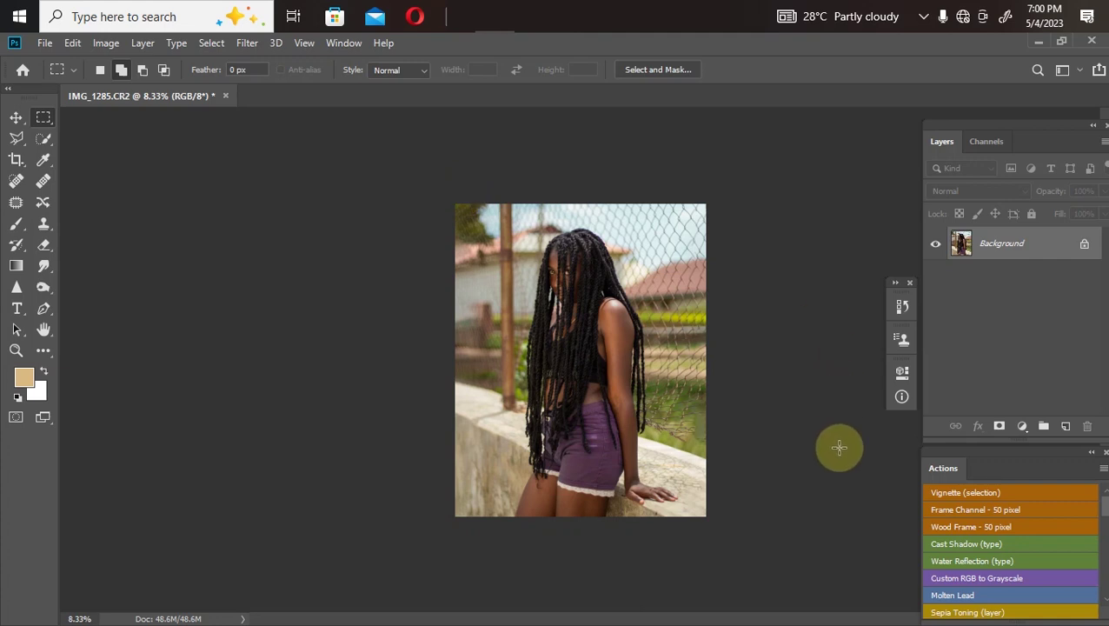
# Add a Color Lookup adjustment layer above the photo using the NATURAL COLOR.CUBE 3D LUT
pyautogui.click(1021, 426)
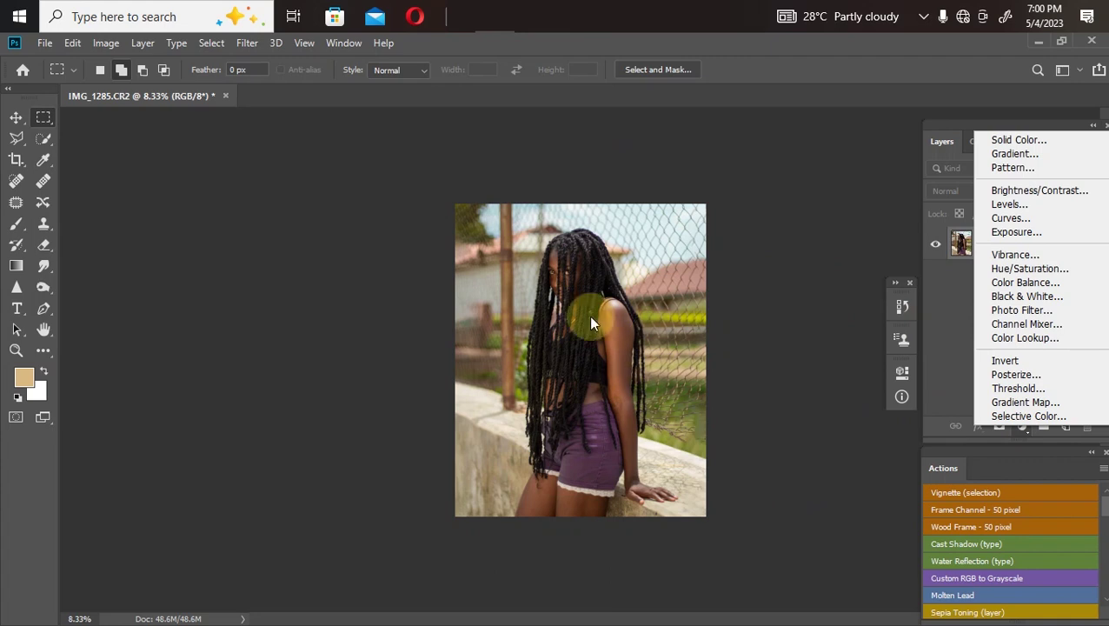
pyautogui.click(1017, 338)
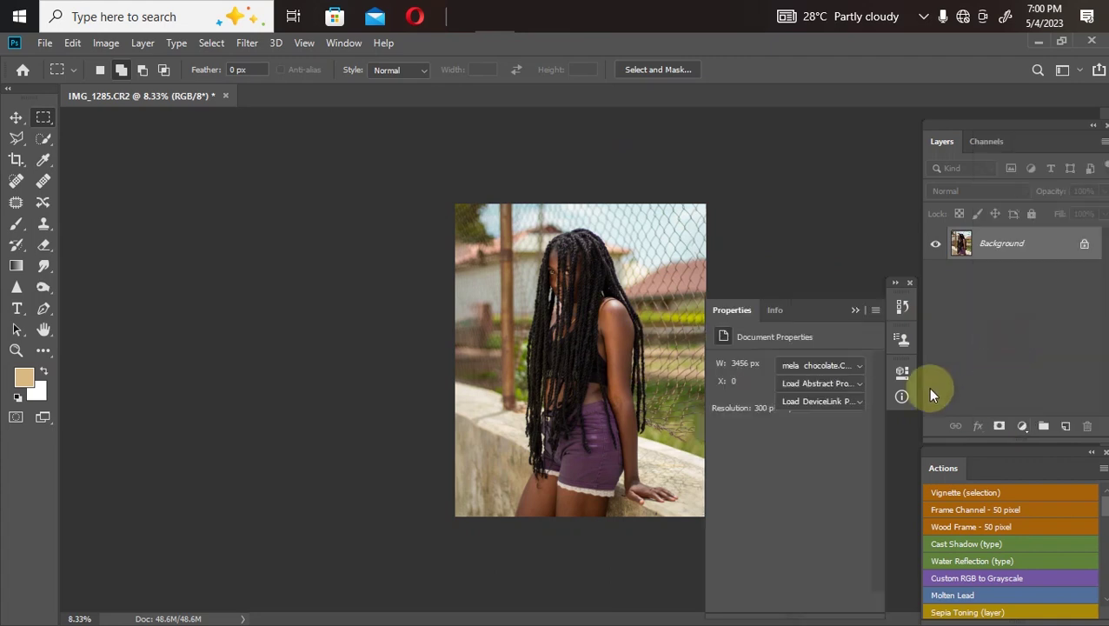
pyautogui.click(834, 365)
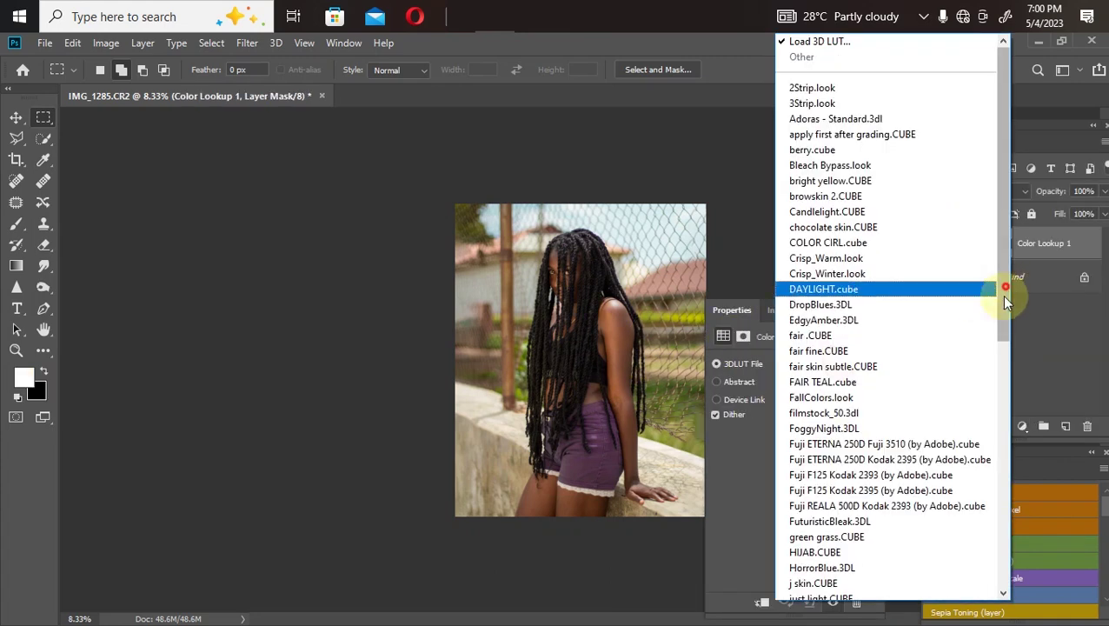
pyautogui.scroll(-10, 984, 594)
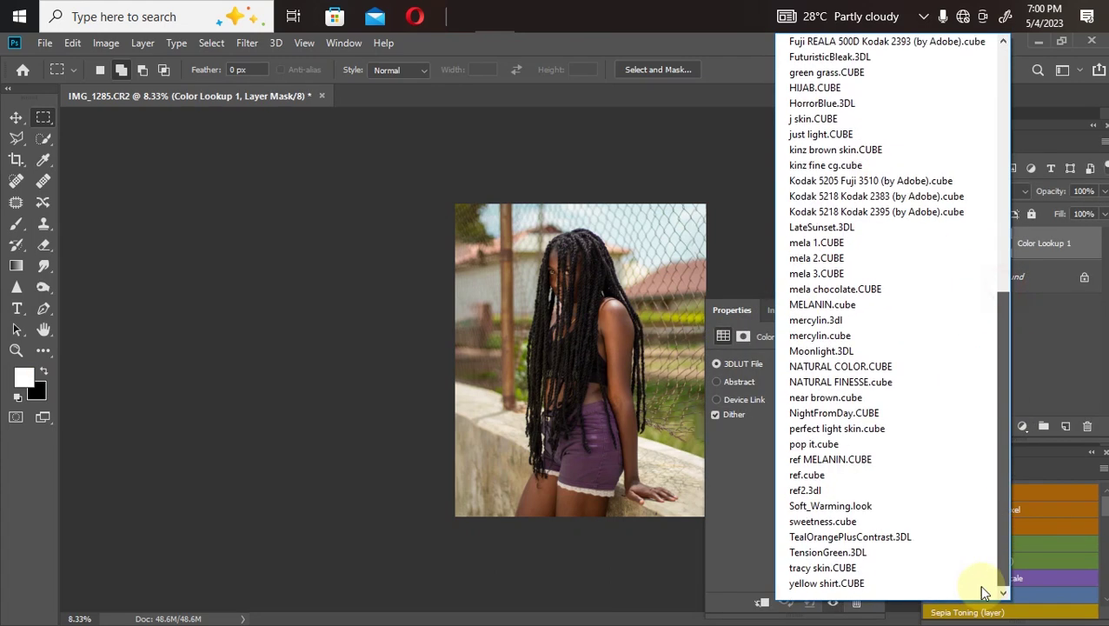
pyautogui.click(830, 366)
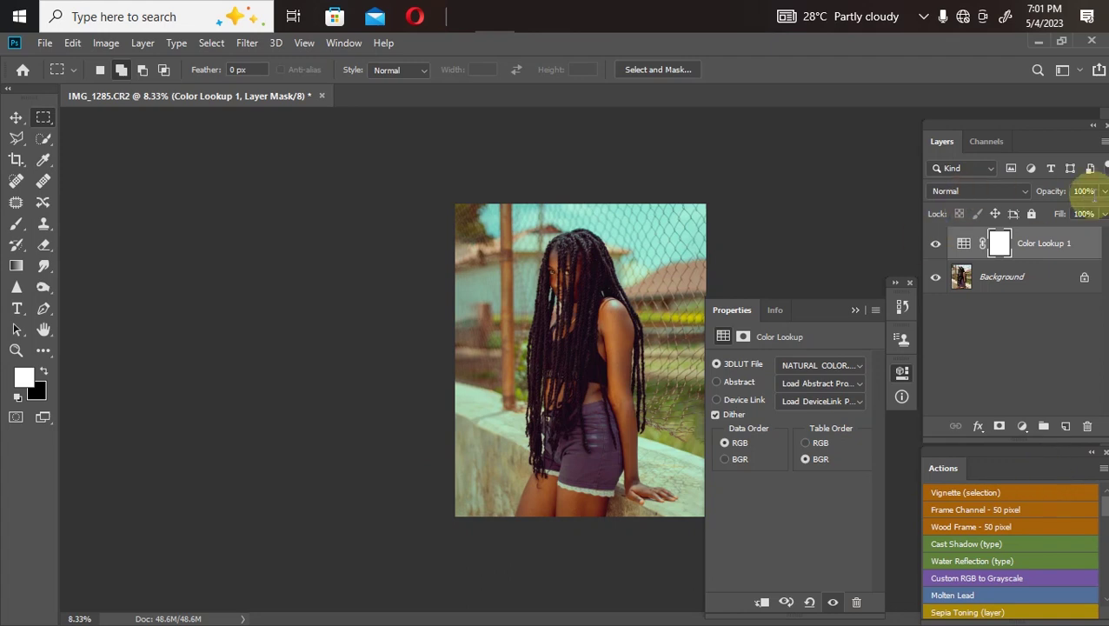
# Reduce the Color Lookup layer's opacity to 45%
pyautogui.click(1103, 191)
pyautogui.moveTo(1102, 212); pyautogui.dragTo(1059, 215)
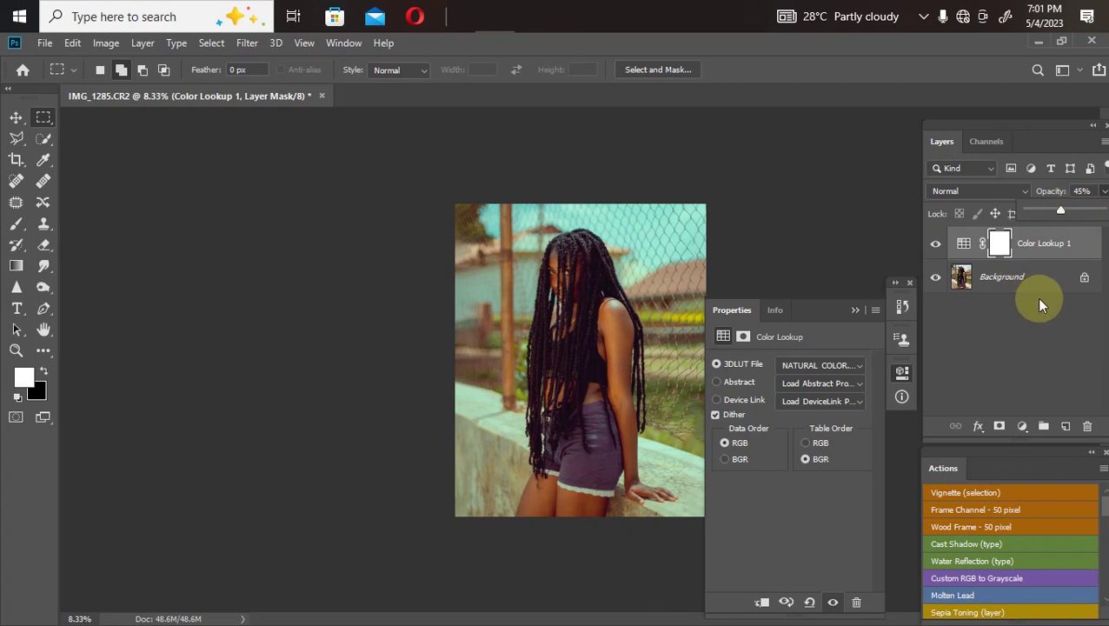
pyautogui.click(1034, 263)
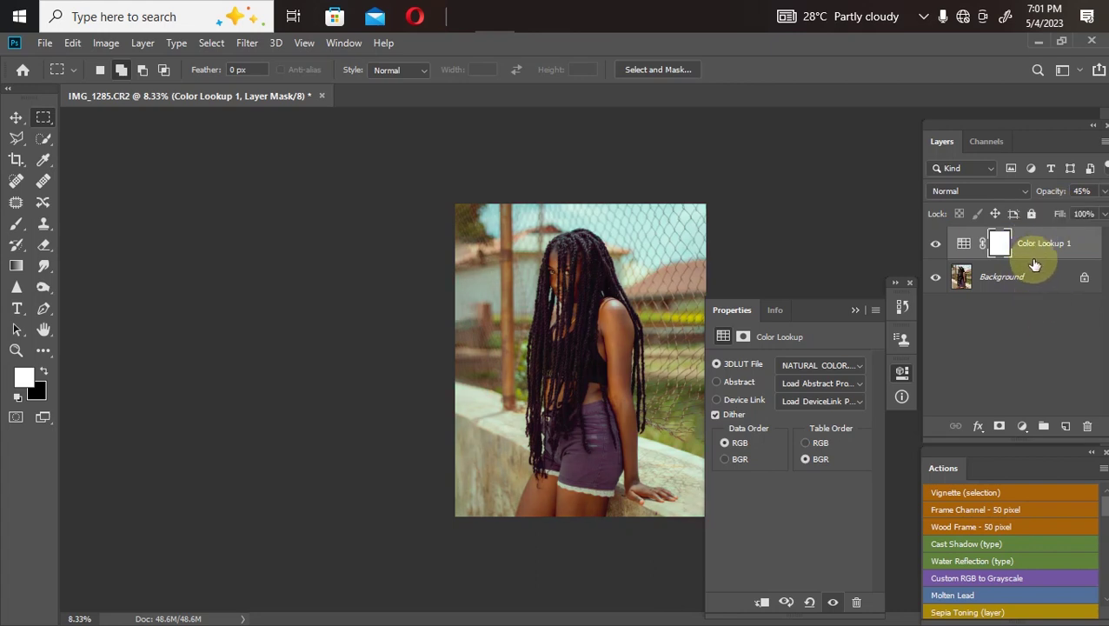